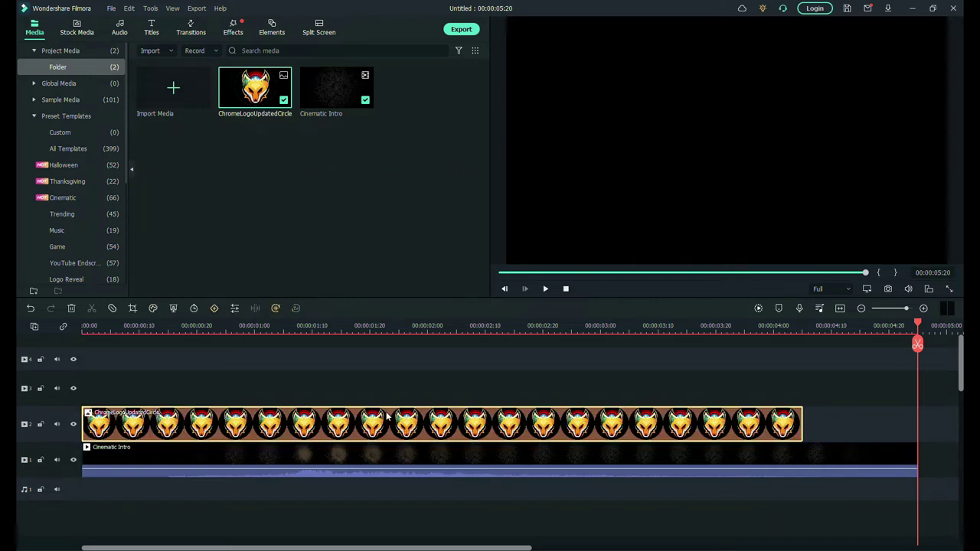
# Start a custom keyframe animation on the logo clip at 00:00:00:00 with scale 400% and position about X -905, Y 453
pyautogui.doubleClick(388, 418)
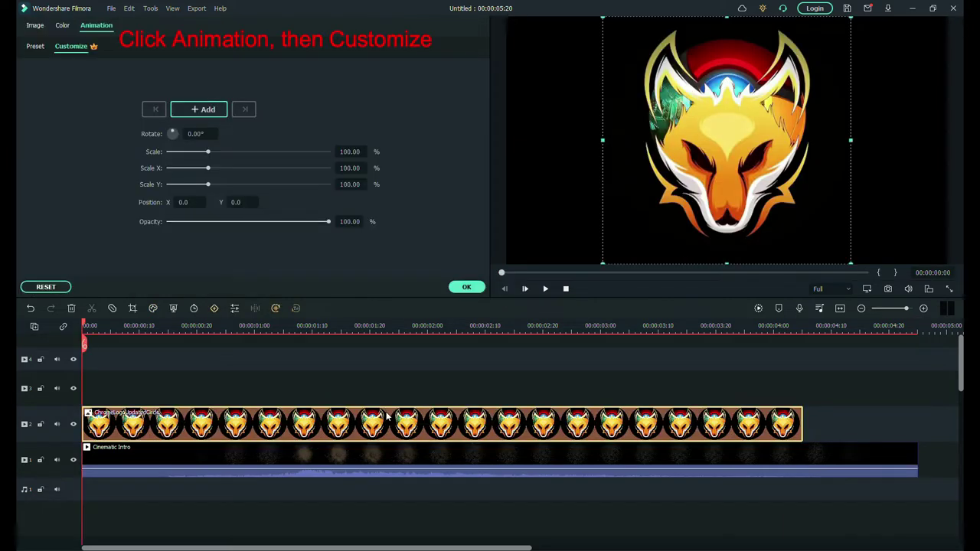
pyautogui.click(356, 151)
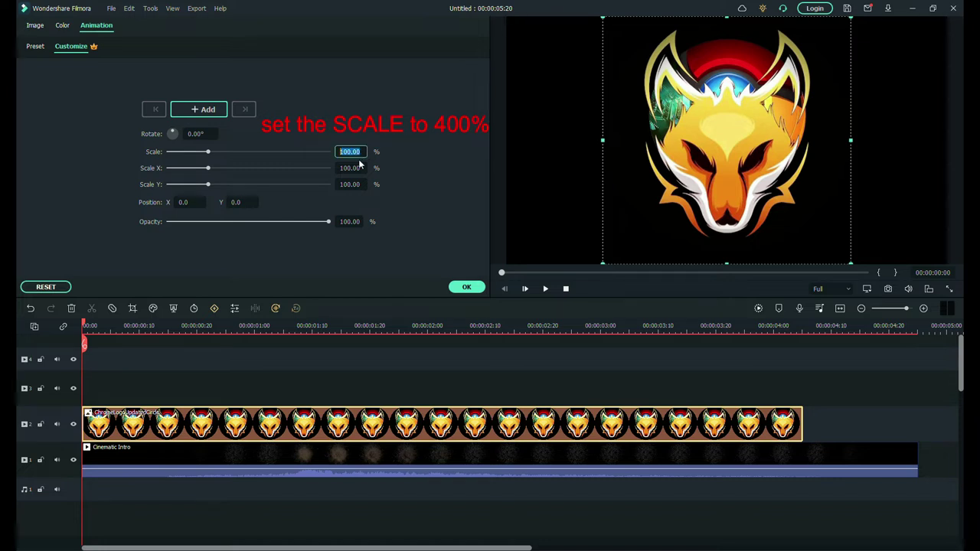
pyautogui.write('400')
pyautogui.press('Return')
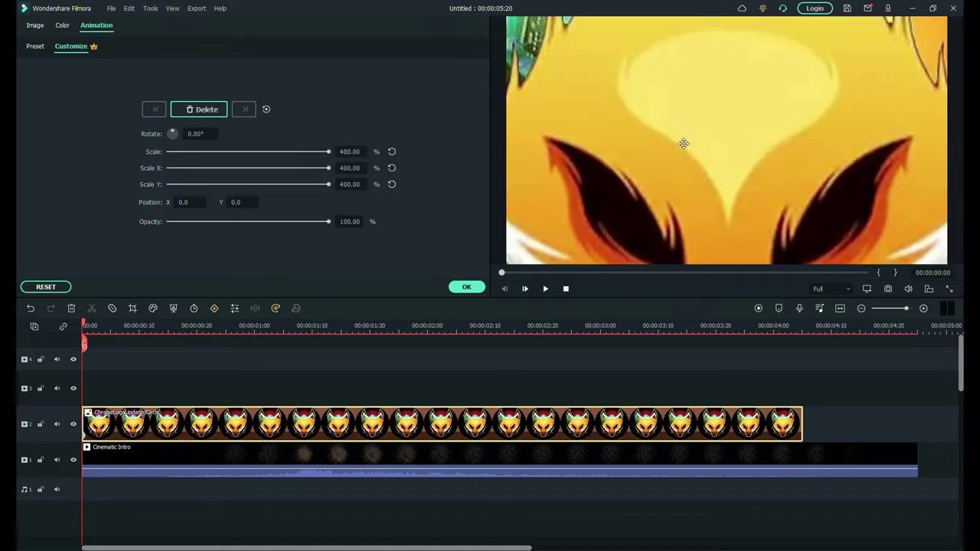
pyautogui.moveTo(941, 259); pyautogui.dragTo(510, 44)
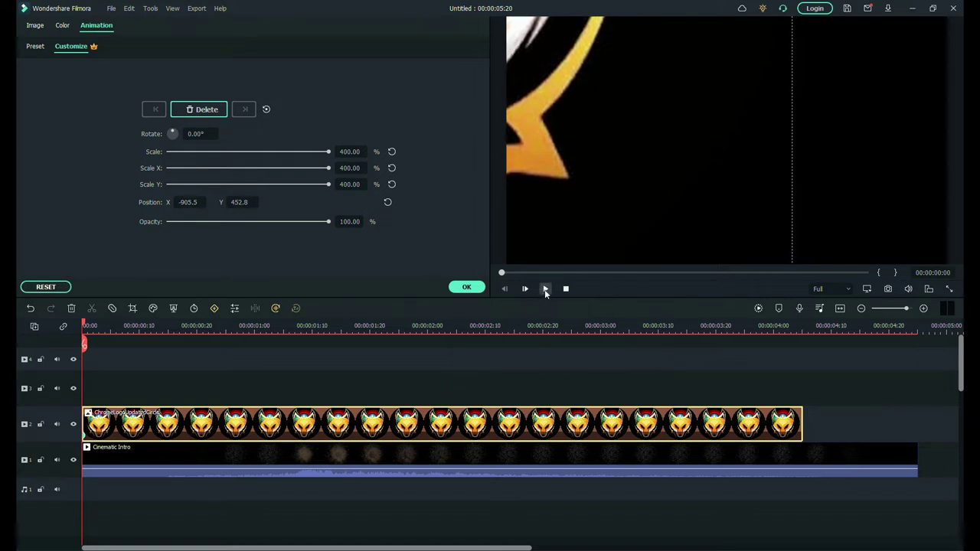
# Play the intro to check the enlarged logo and return the playhead to the start
pyautogui.click(544, 290)
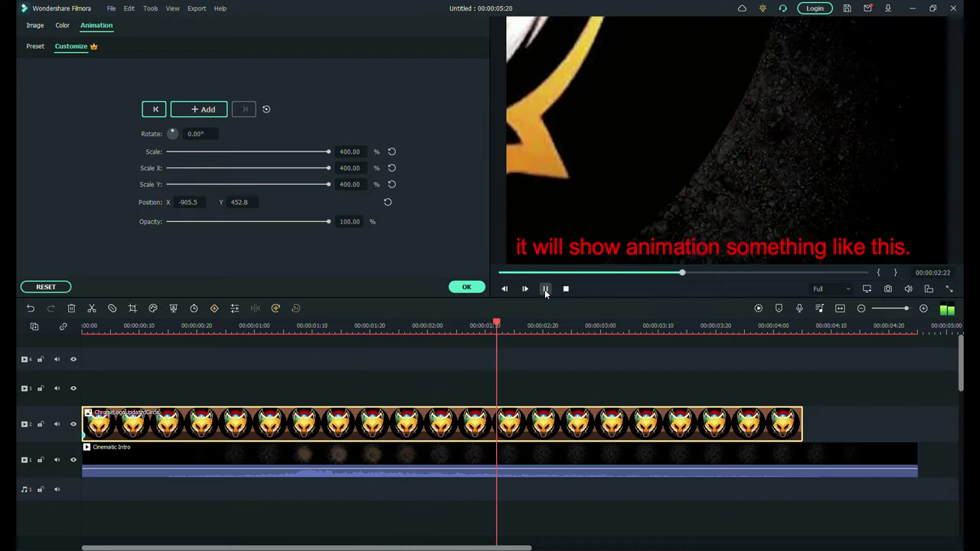
pyautogui.click(545, 289)
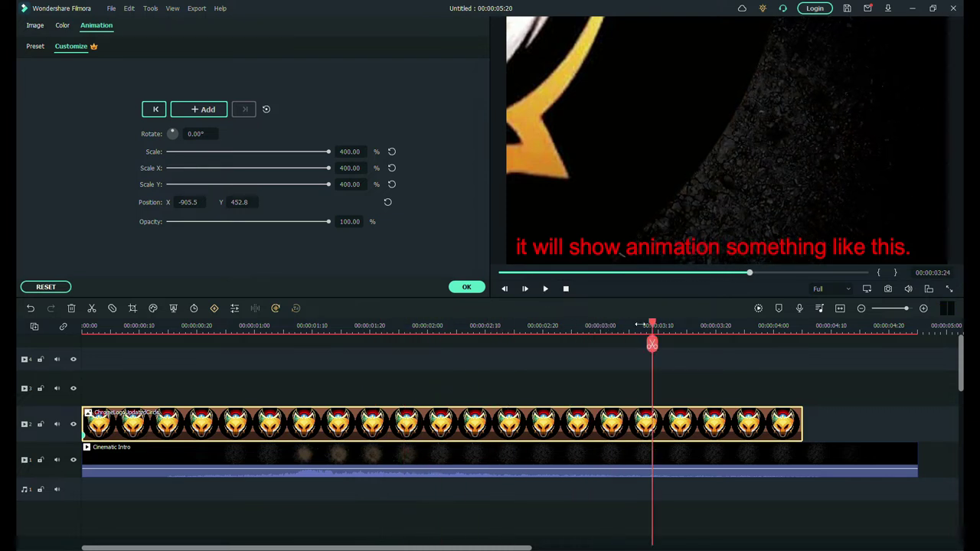
pyautogui.moveTo(566, 274); pyautogui.dragTo(496, 276)
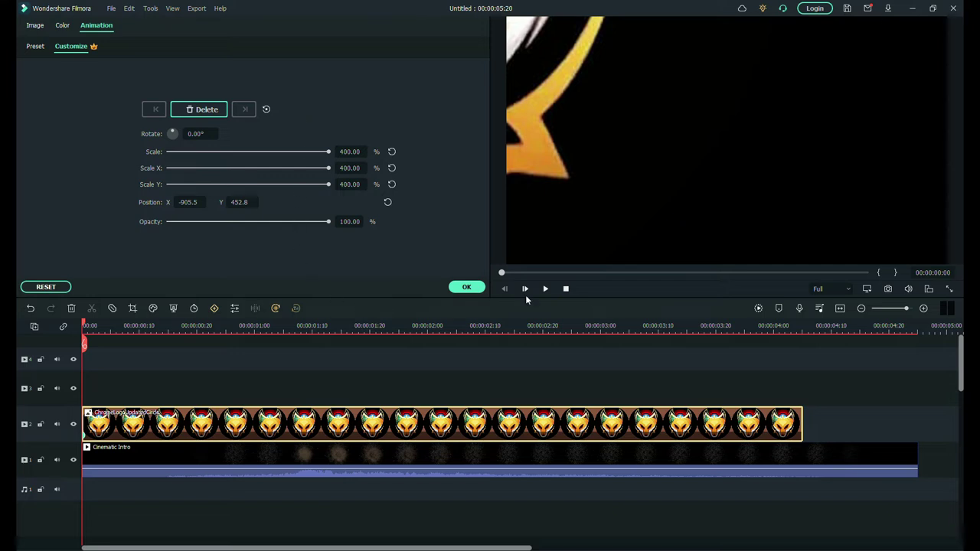
# Add a logo keyframe at 00:00:01:14 with the position reset to 0, 0 and the scale set to 40%
pyautogui.moveTo(576, 273); pyautogui.dragTo(601, 273)
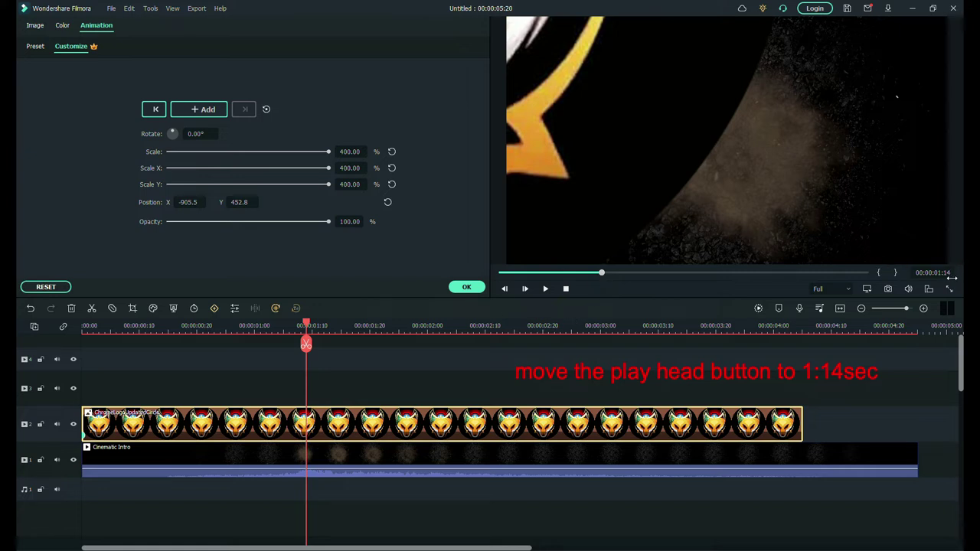
pyautogui.click(389, 202)
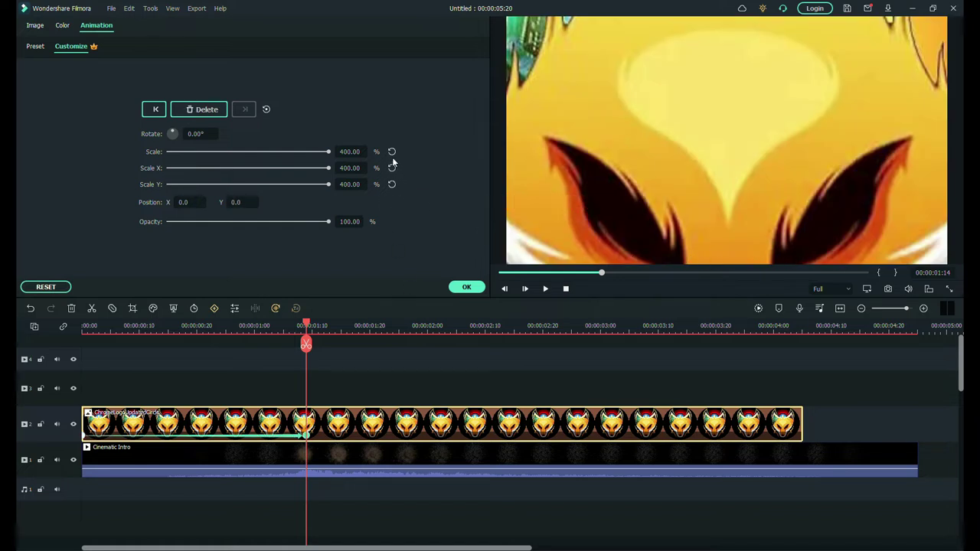
pyautogui.doubleClick(351, 151)
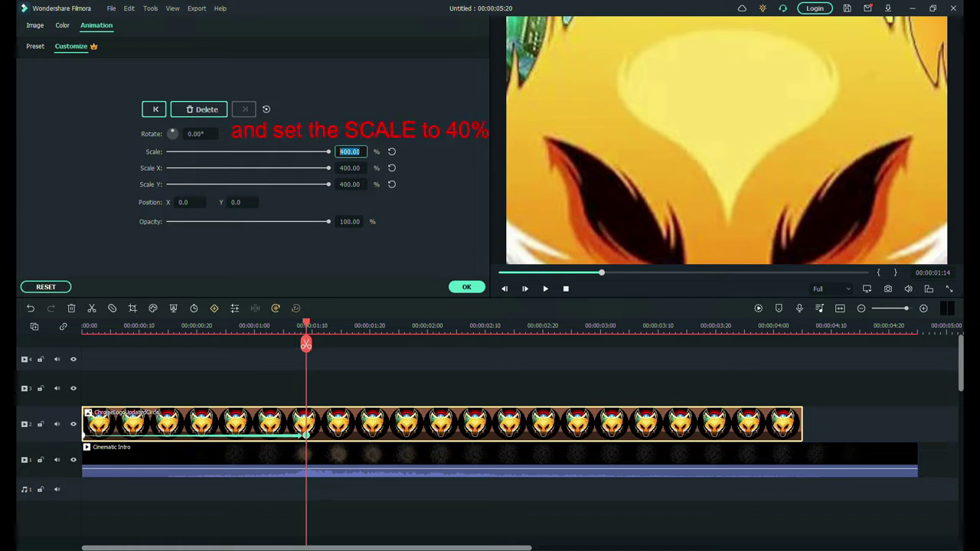
pyautogui.write('40')
pyautogui.press('Return')
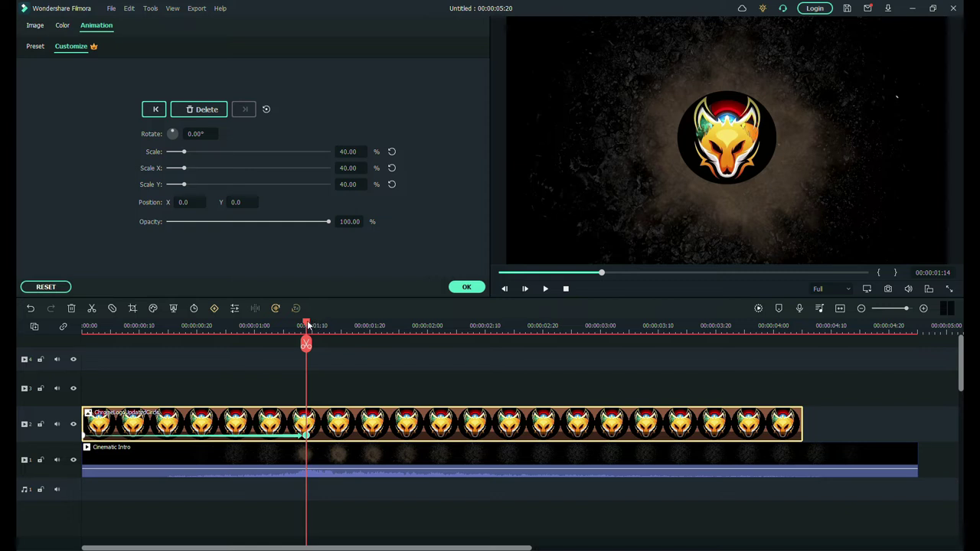
# Play the logo's zoom-out animation from the start of the timeline
pyautogui.moveTo(306, 325); pyautogui.dragTo(70, 320)
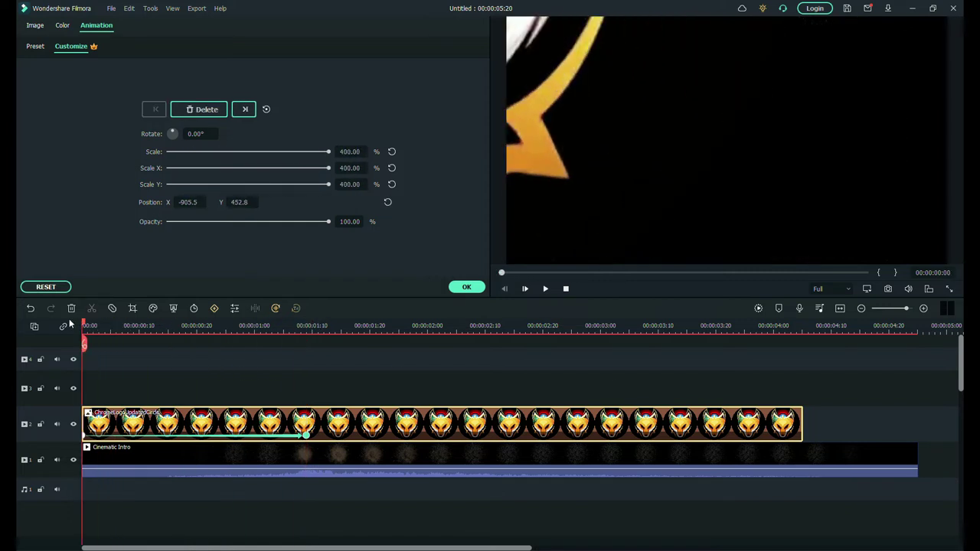
pyautogui.press('space')
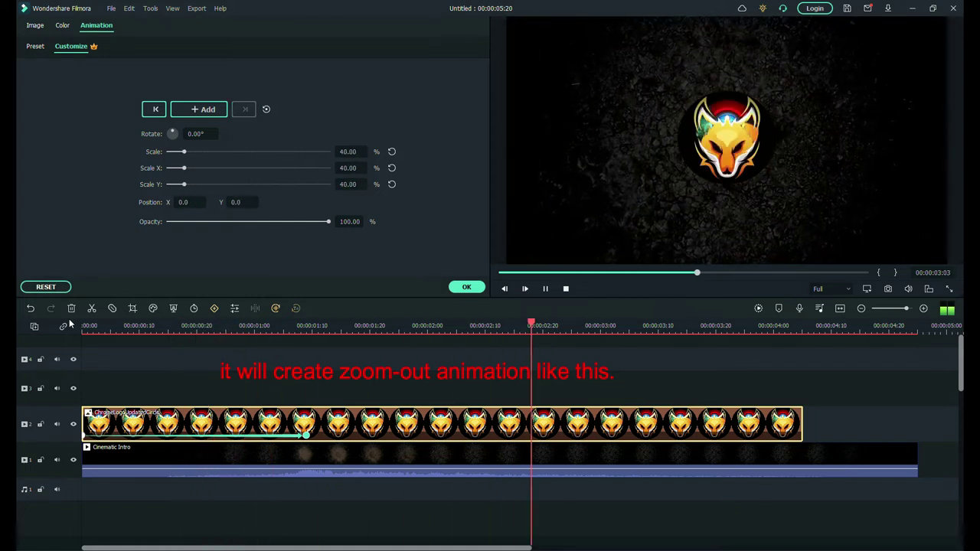
pyautogui.press('space')
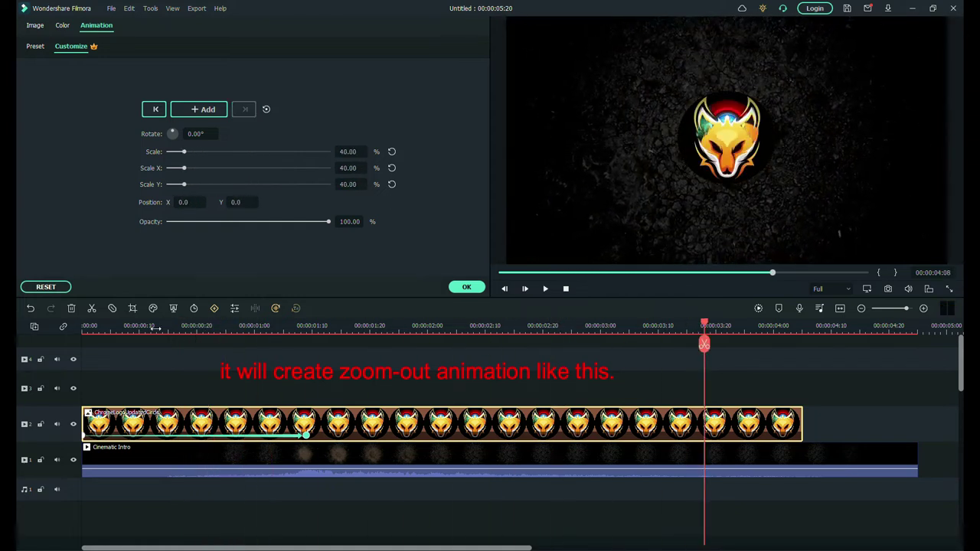
# Split the logo clip at 00:00:01:14 and move its second part up to track 3
pyautogui.click(305, 436)
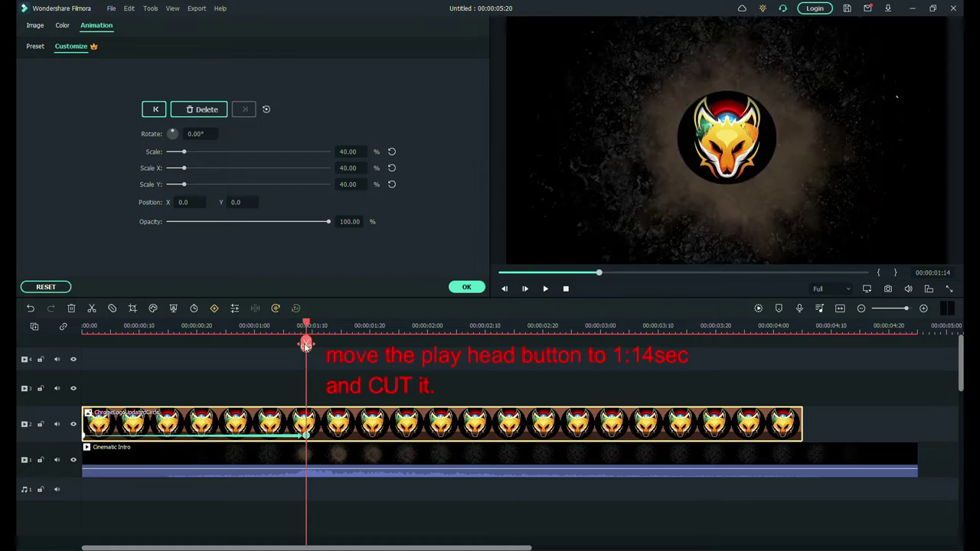
pyautogui.click(306, 344)
pyautogui.moveTo(347, 421); pyautogui.dragTo(340, 386)
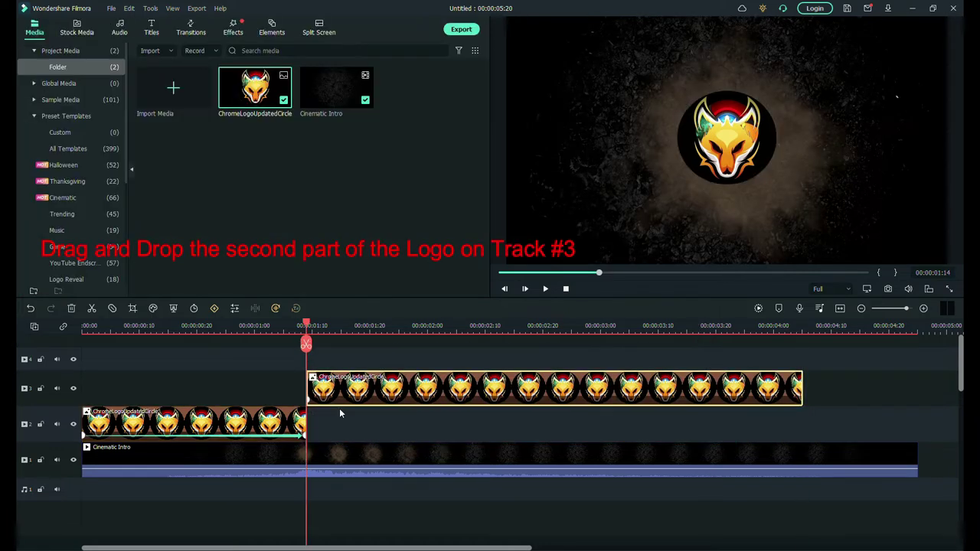
# Extend the track 2 logo clip to the end of the track 3 clip and set its blending mode to Soft Light
pyautogui.click(283, 420)
pyautogui.moveTo(306, 422); pyautogui.dragTo(799, 423)
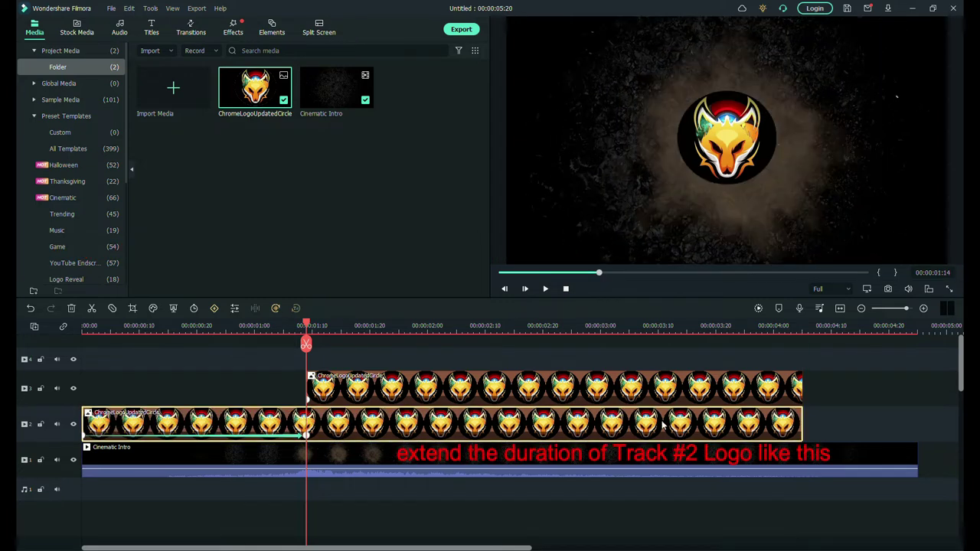
pyautogui.doubleClick(589, 426)
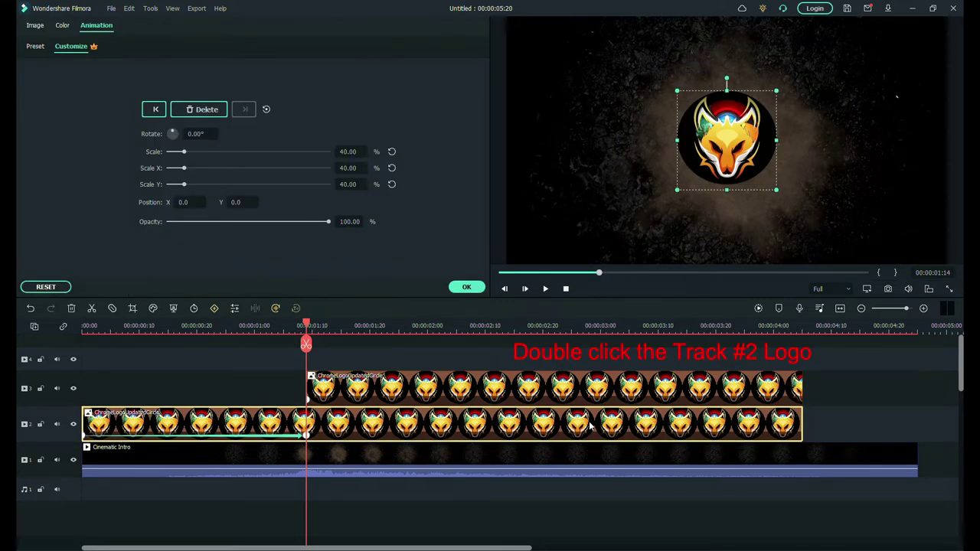
pyautogui.click(28, 25)
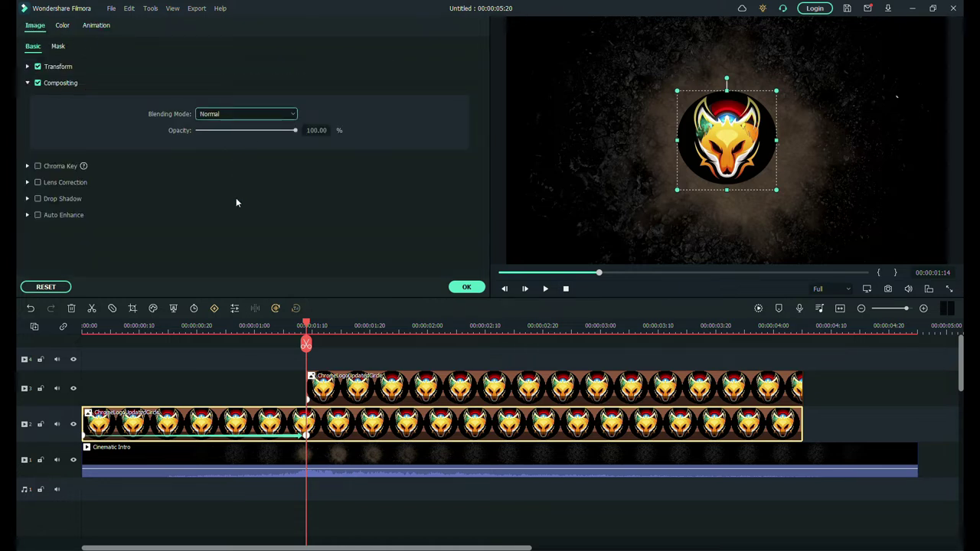
pyautogui.click(245, 113)
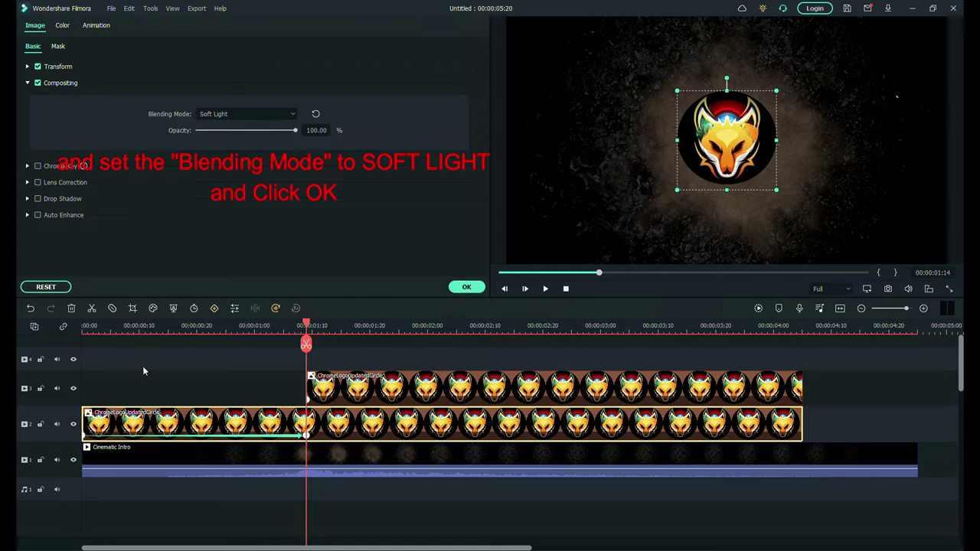
pyautogui.click(465, 288)
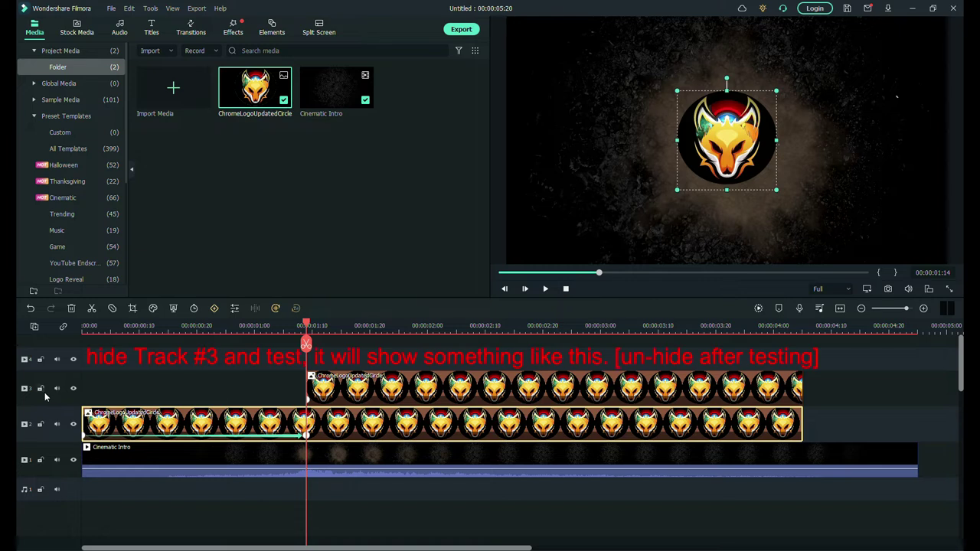
# Preview the track 2 logo from the start with track 3 hidden, and unhide track 3
pyautogui.click(73, 389)
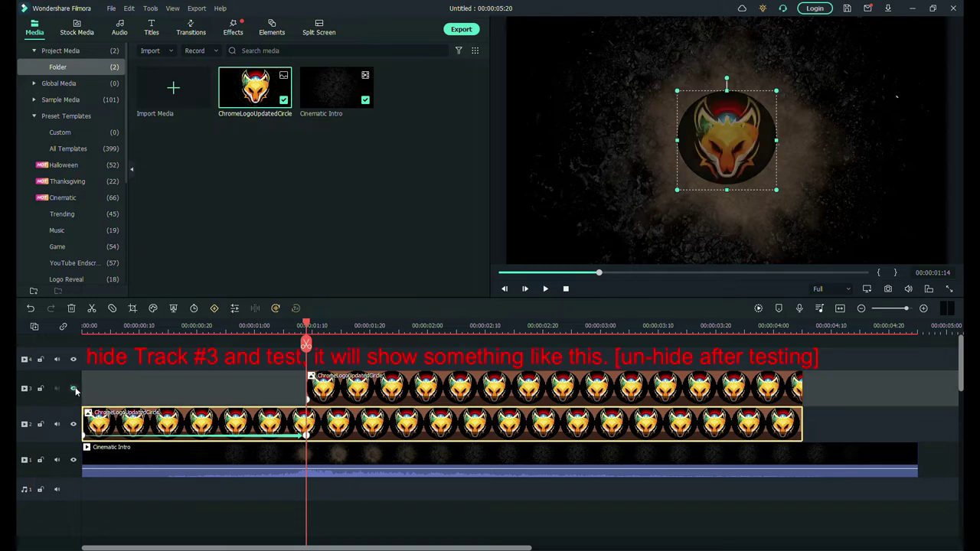
pyautogui.moveTo(306, 328); pyautogui.dragTo(66, 327)
pyautogui.press('space')
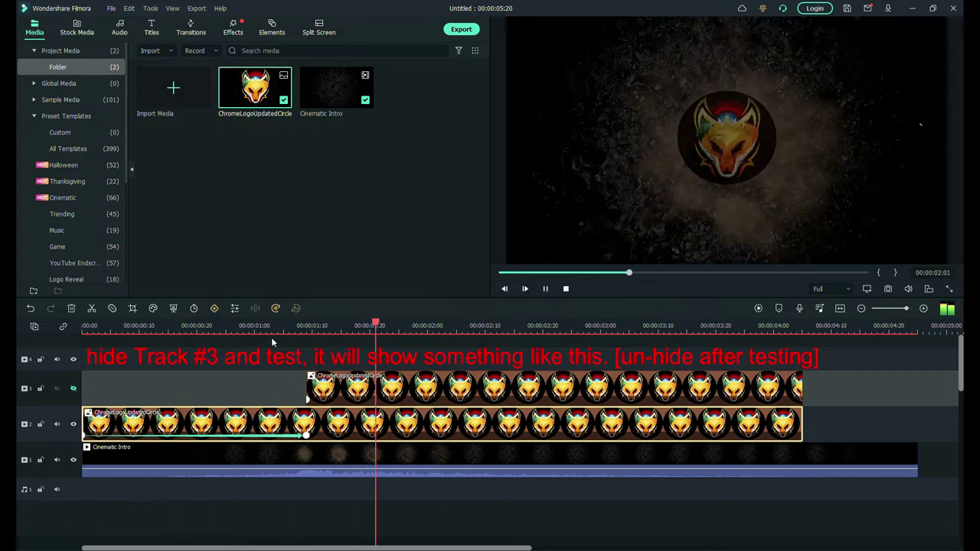
pyautogui.press('space')
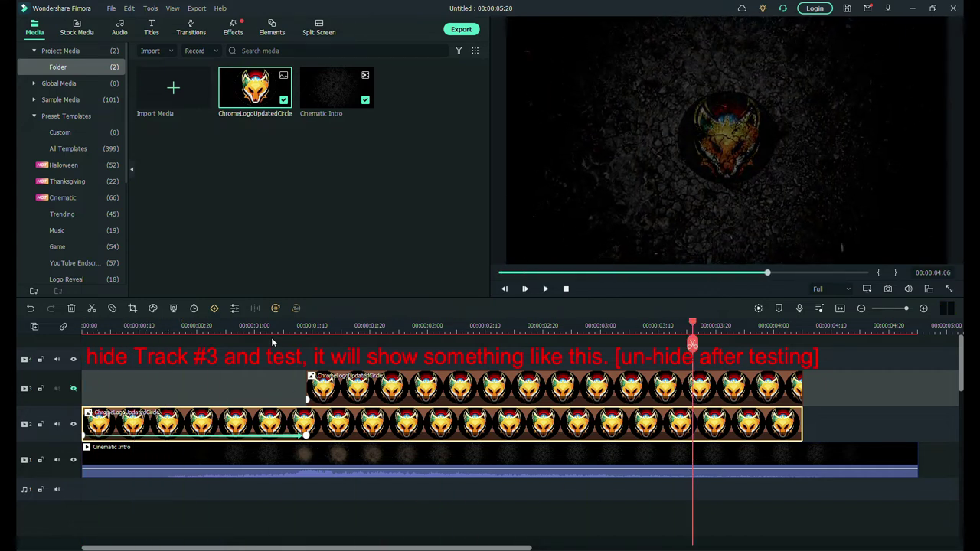
pyautogui.click(74, 389)
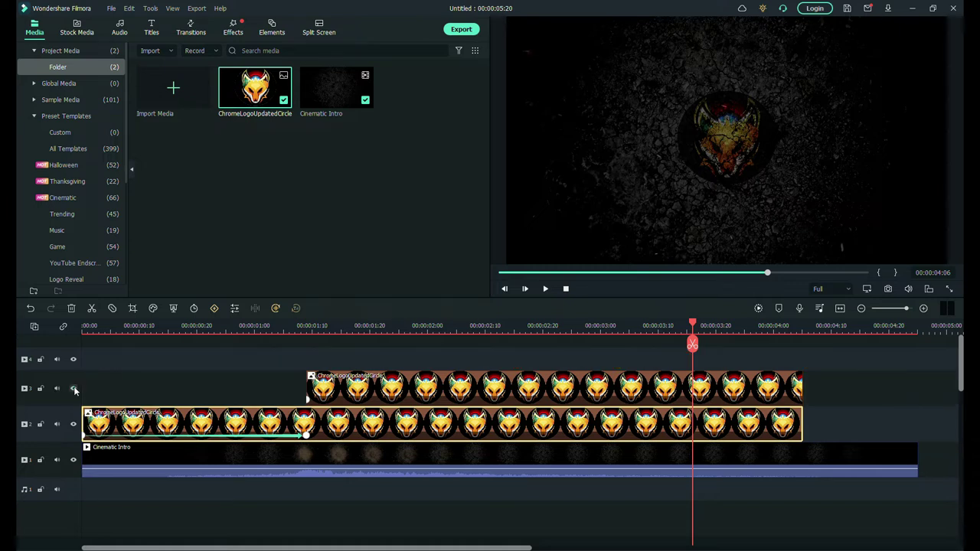
# Keyframe a fade-in on the track 3 logo: opacity 0% at 00:00:01:14 and opacity reset to 100% at 00:00:03:10
pyautogui.click(310, 400)
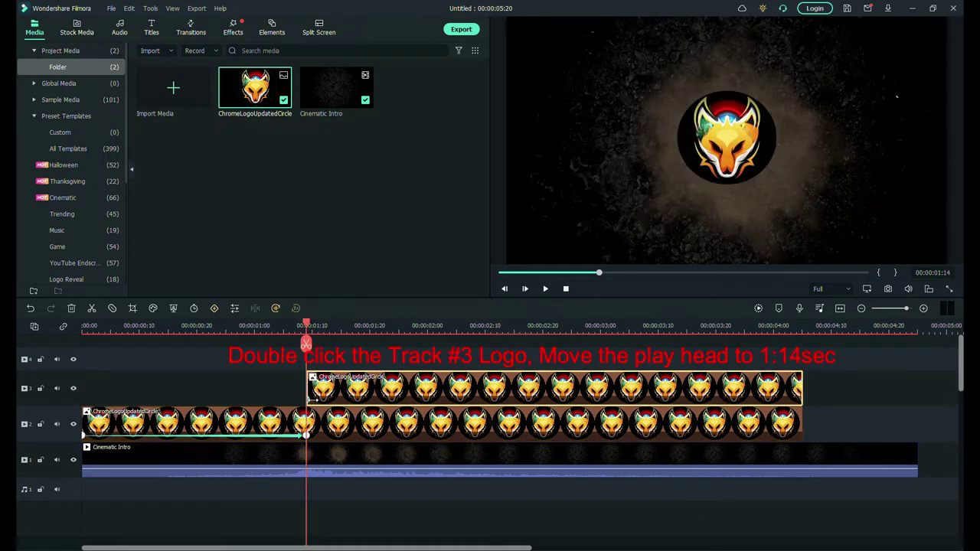
pyautogui.doubleClick(495, 394)
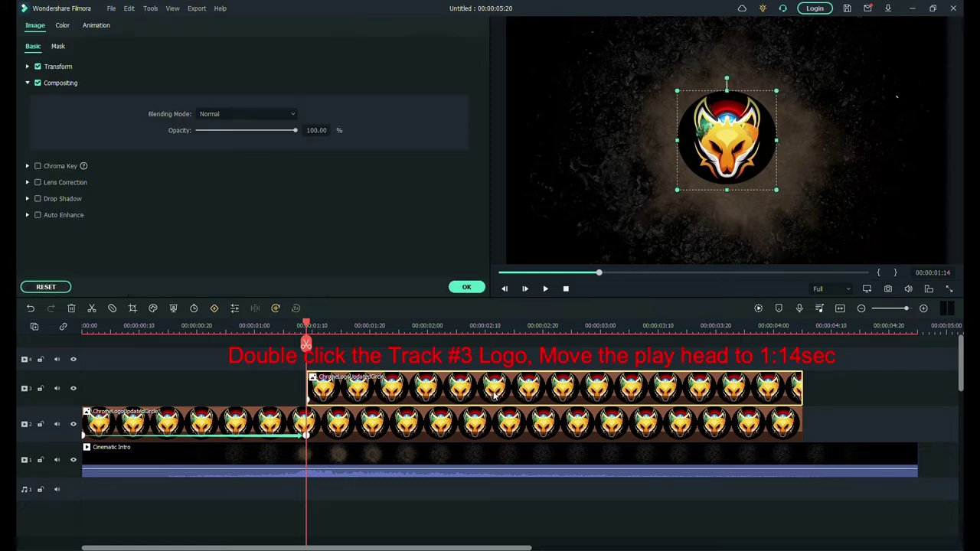
pyautogui.click(97, 25)
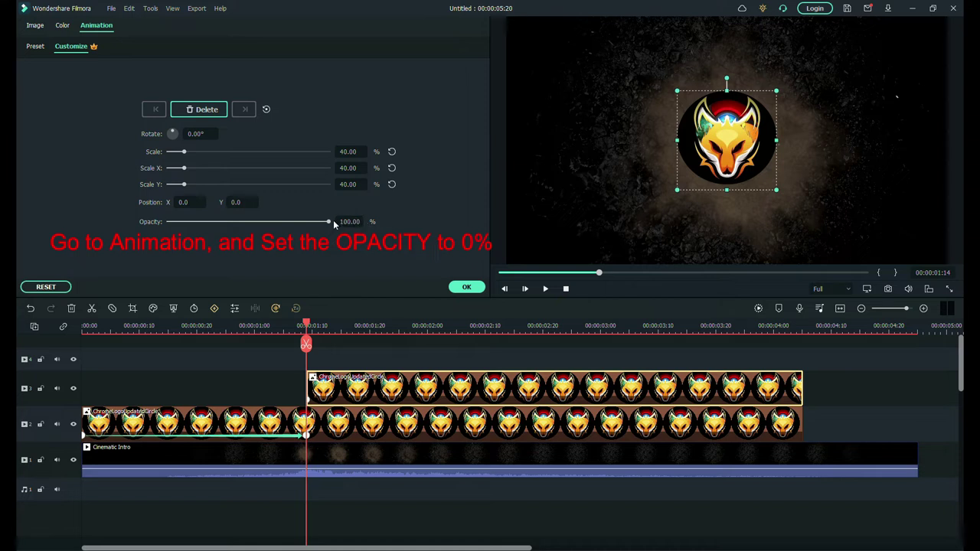
pyautogui.moveTo(331, 219); pyautogui.dragTo(145, 221)
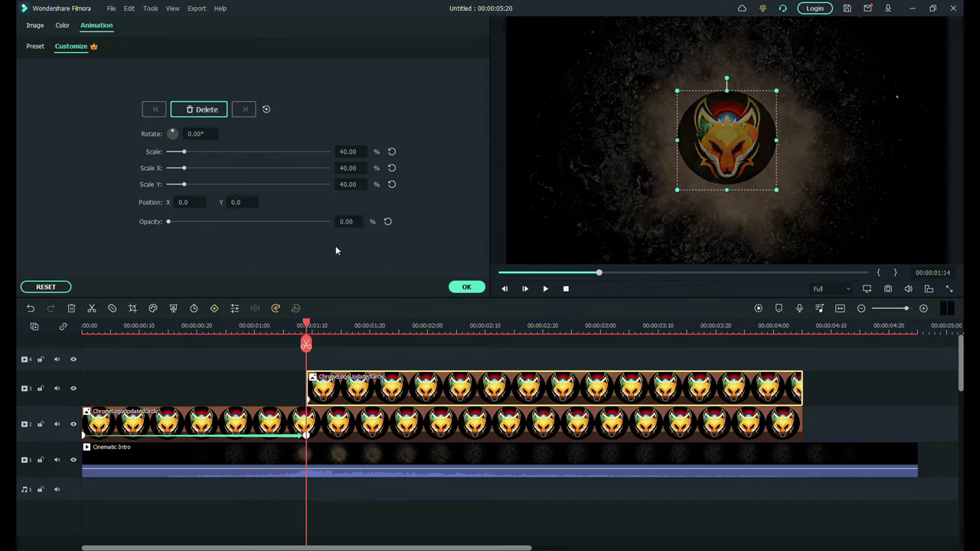
pyautogui.moveTo(601, 277); pyautogui.dragTo(718, 278)
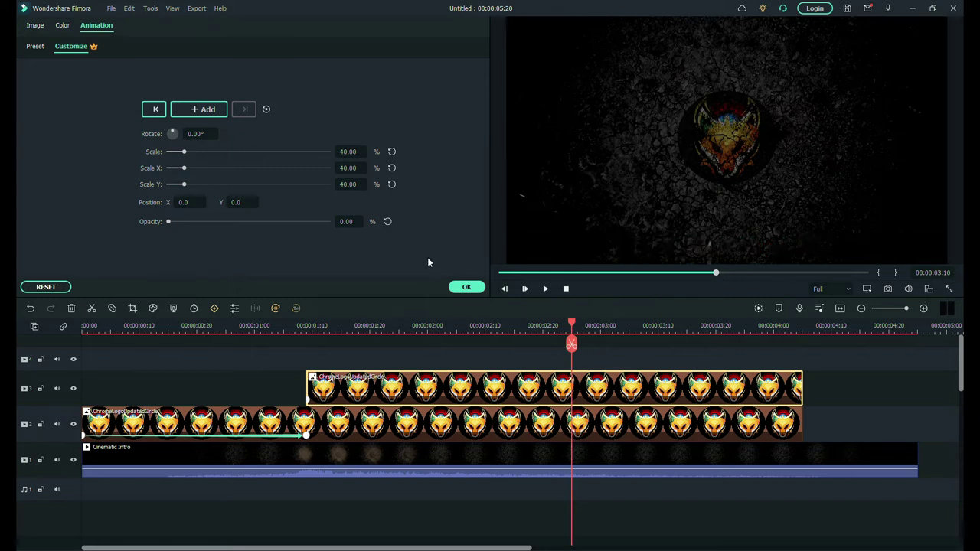
pyautogui.click(389, 221)
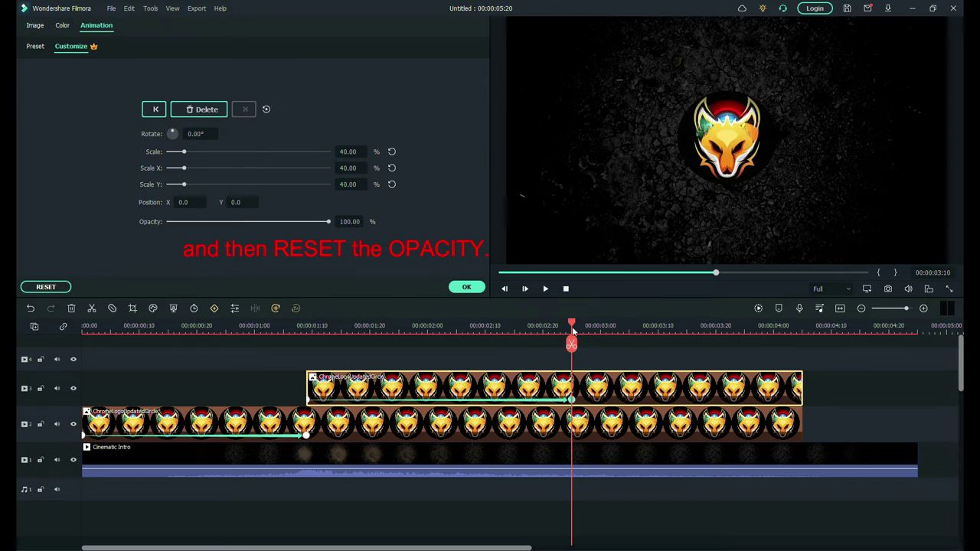
# Play the combined logo animation from near the start and close the animation settings
pyautogui.moveTo(571, 322); pyautogui.dragTo(90, 329)
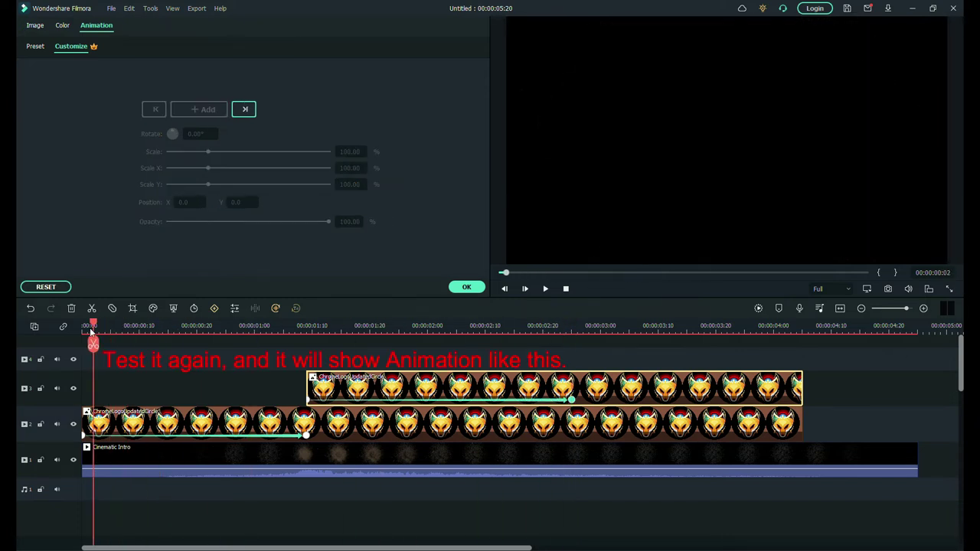
pyautogui.press('space')
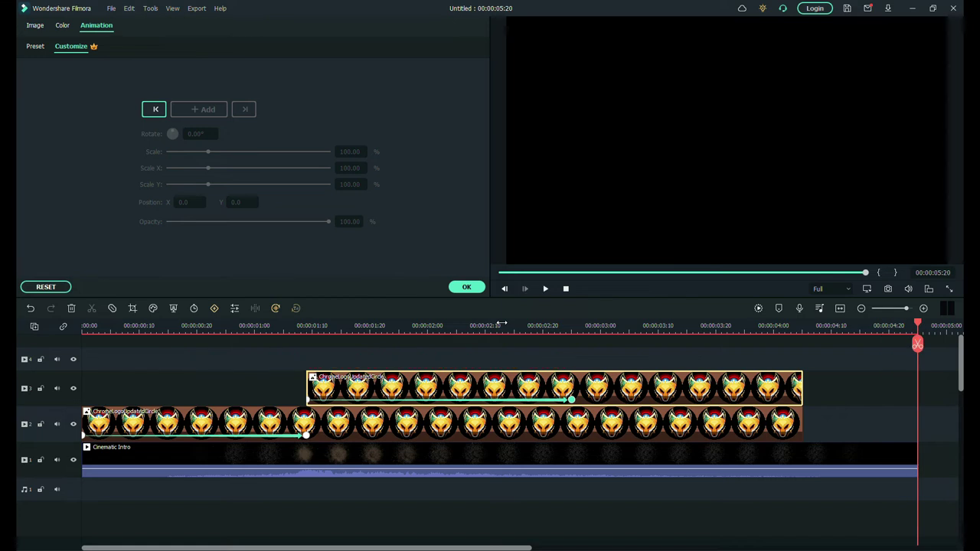
pyautogui.click(465, 289)
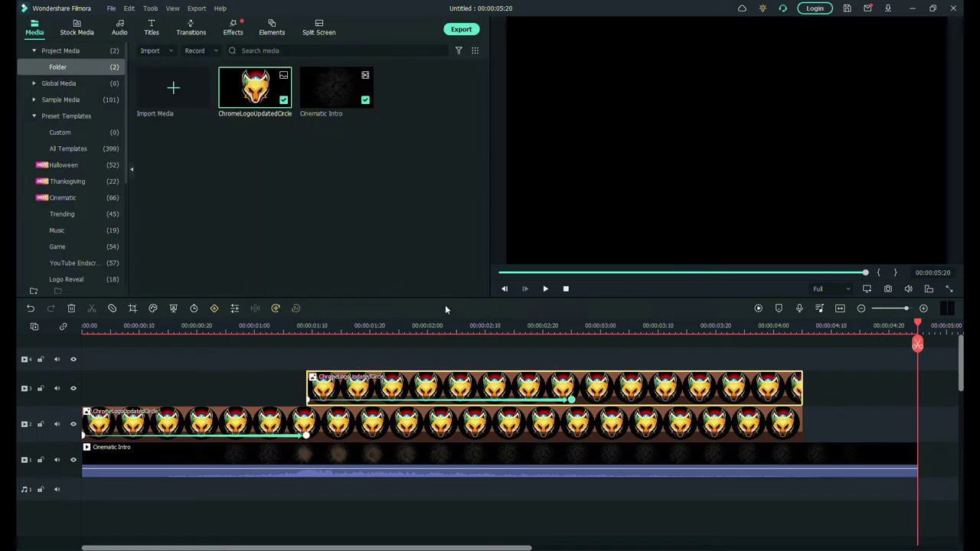
# Add a Default Title on track 4 at the start of the track 3 logo and cut off its part beyond the background clip's end
pyautogui.click(152, 28)
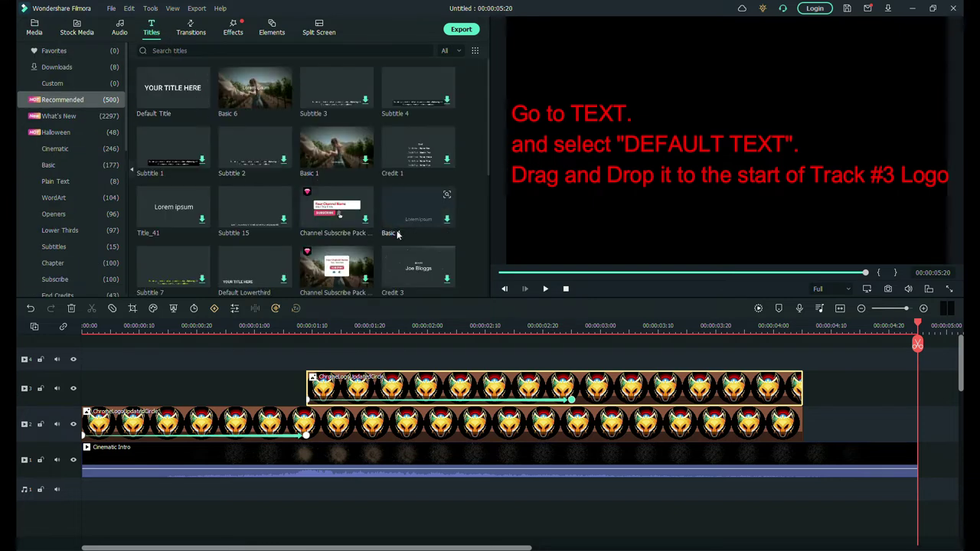
pyautogui.click(182, 91)
pyautogui.moveTo(181, 91); pyautogui.dragTo(319, 357)
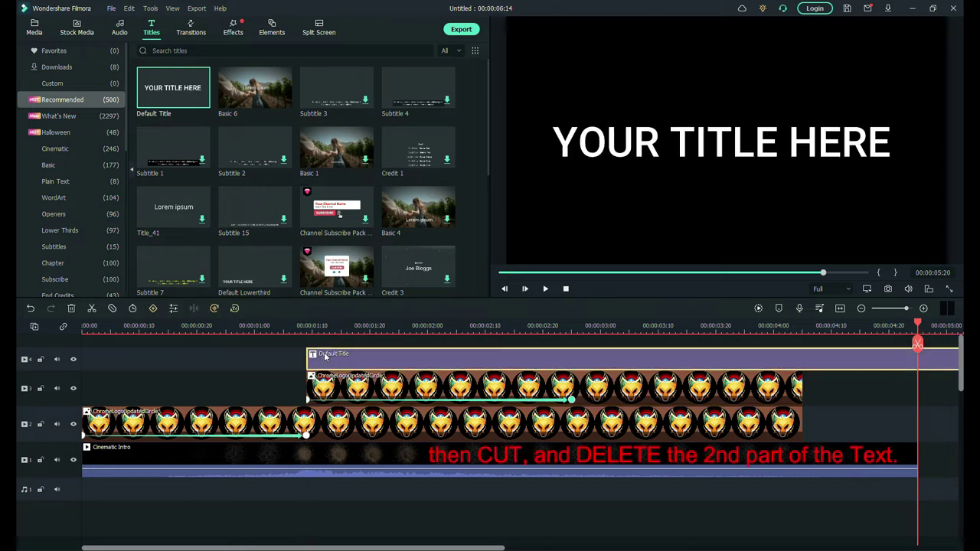
pyautogui.click(918, 346)
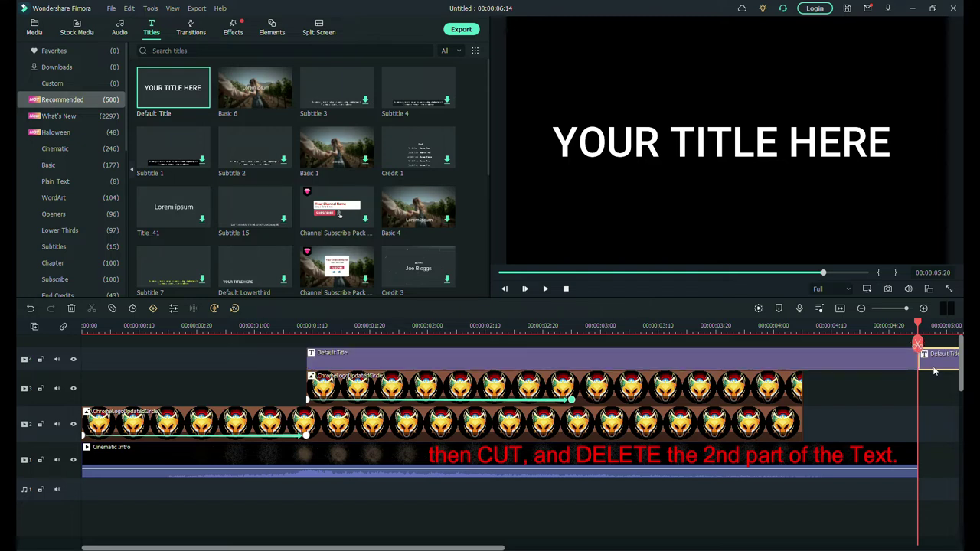
pyautogui.click(72, 307)
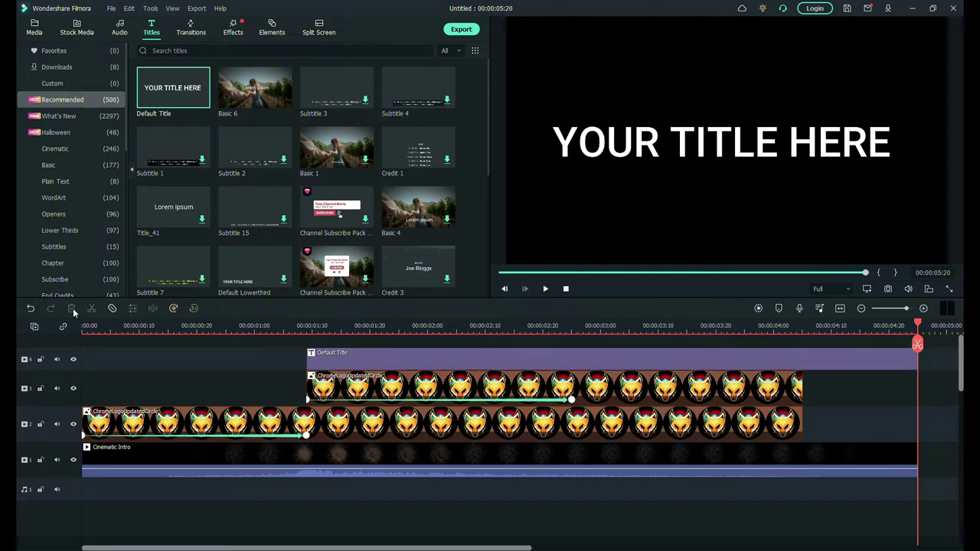
# Open the track 4 title for editing and set its font to Harabara Mais at size 35
pyautogui.doubleClick(361, 365)
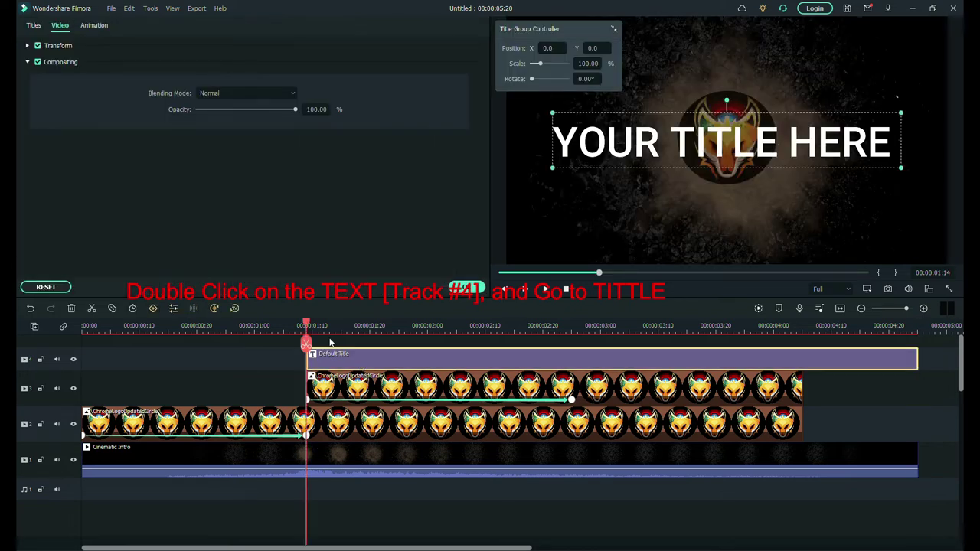
pyautogui.click(98, 25)
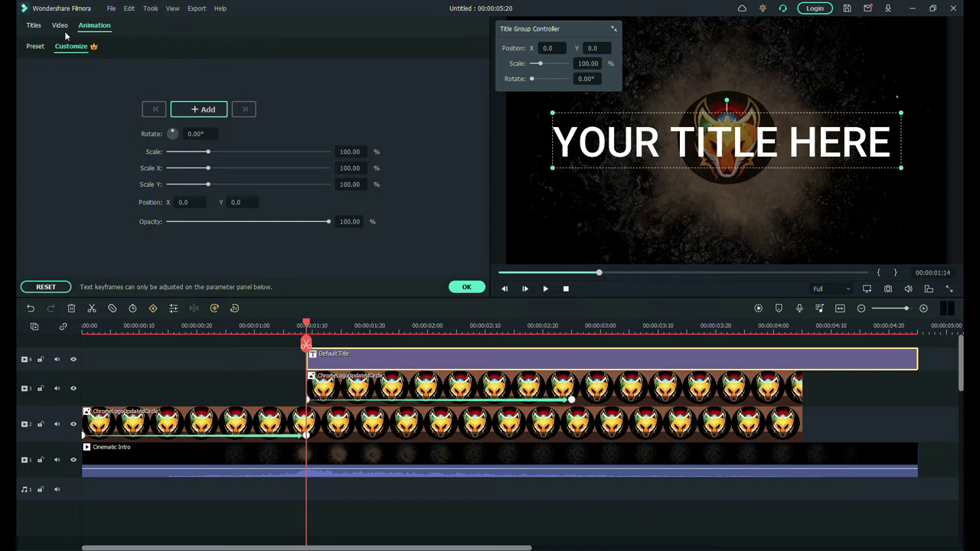
pyautogui.click(36, 26)
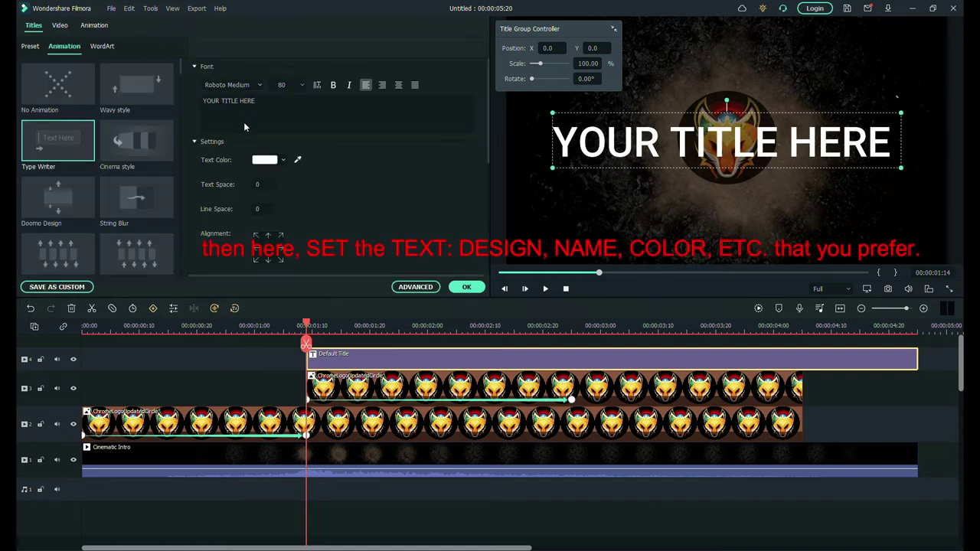
pyautogui.click(282, 85)
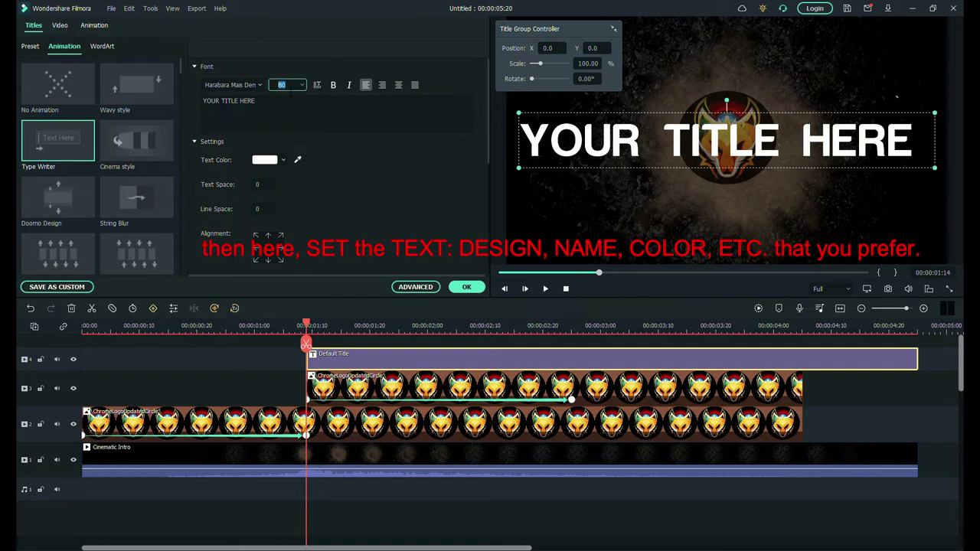
pyautogui.write('35')
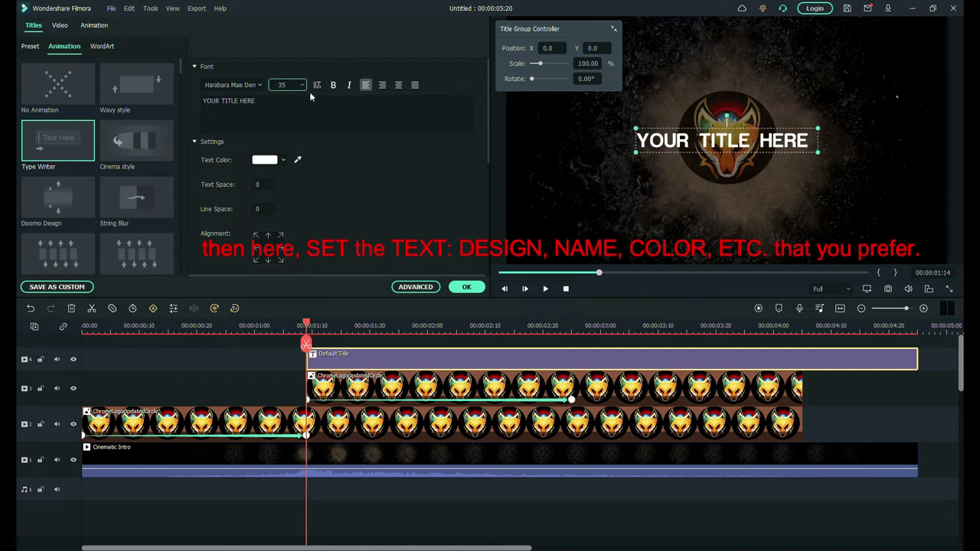
# Replace the title text with "CHROMEFOX TUTORIAL" and set its text color to red
pyautogui.moveTo(287, 112); pyautogui.dragTo(202, 101)
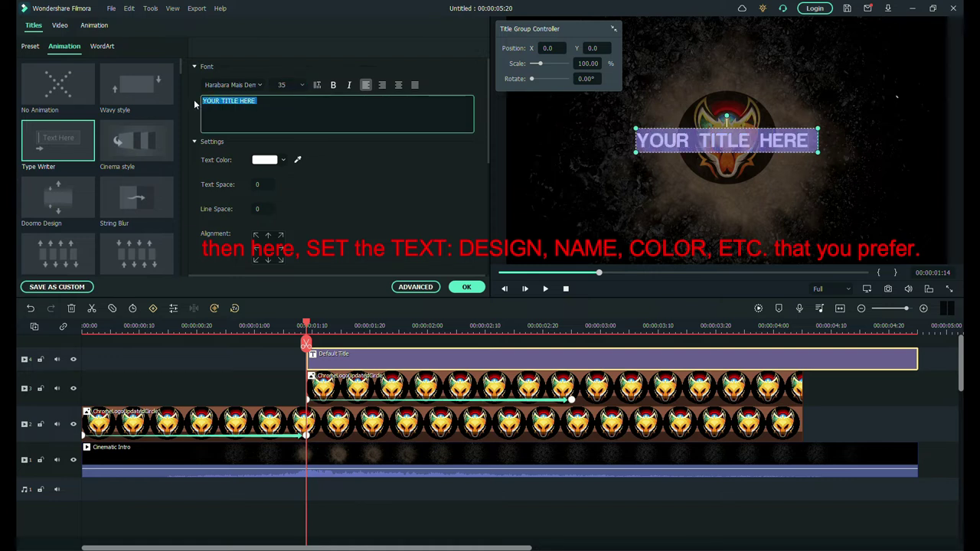
pyautogui.write('CHROMEFOX TUTORIAL')
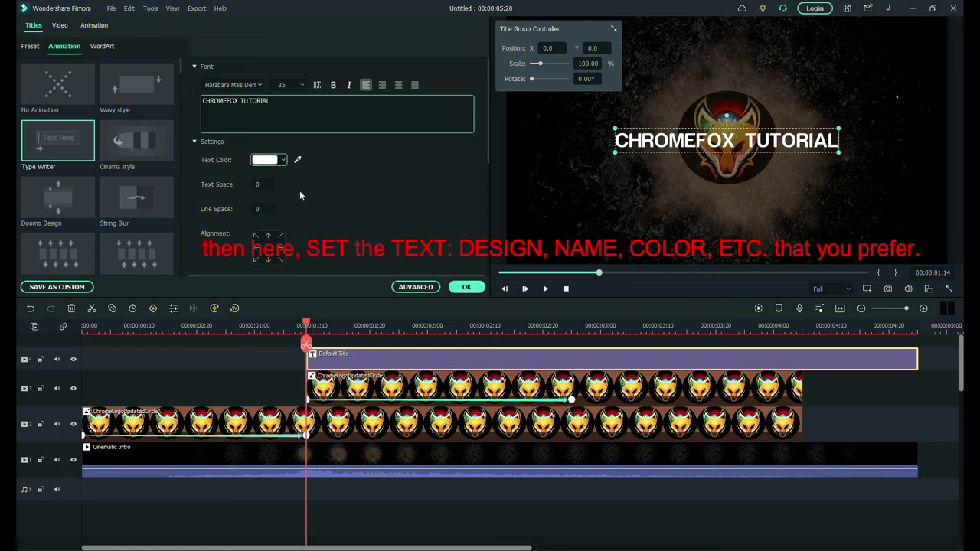
pyautogui.click(293, 231)
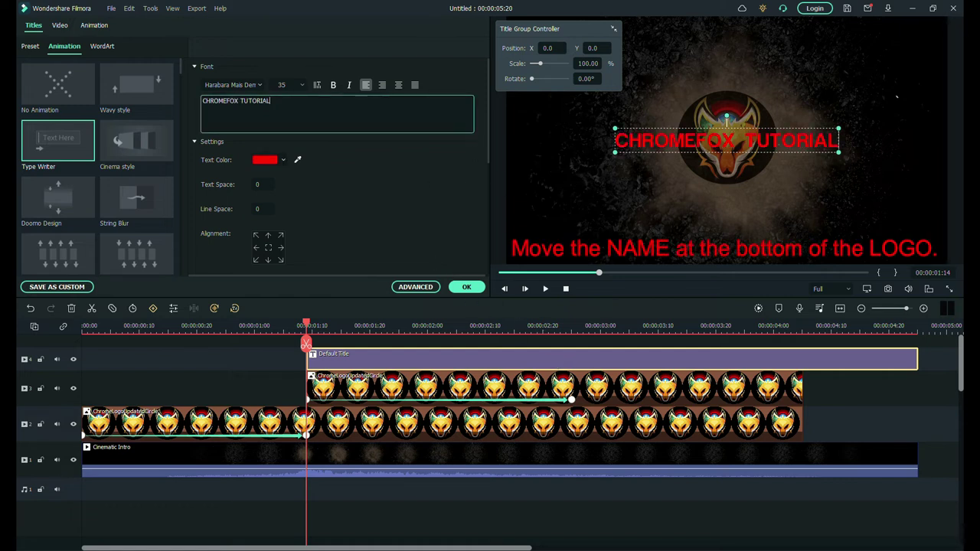
# Move the title directly below the logo and set its blending mode to Difference
pyautogui.moveTo(731, 135); pyautogui.dragTo(734, 196)
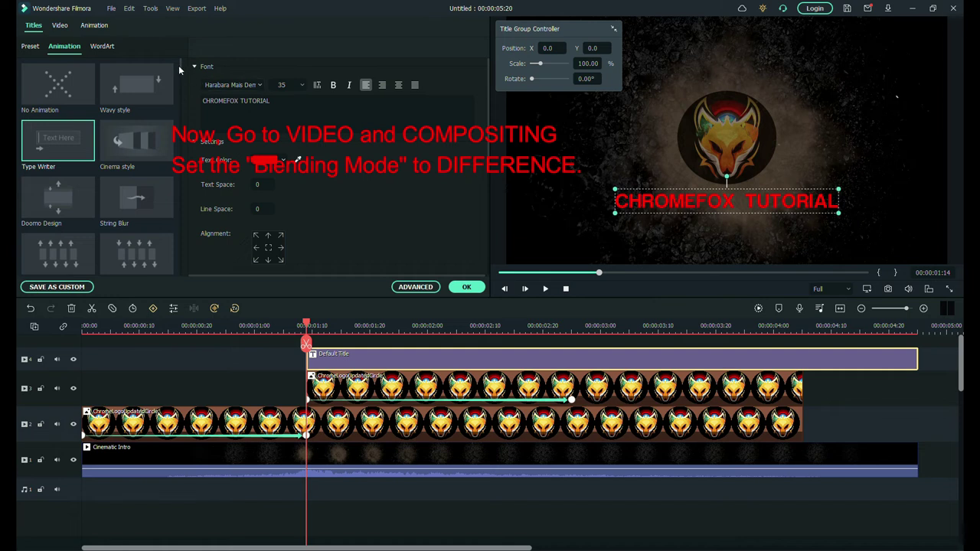
pyautogui.click(64, 29)
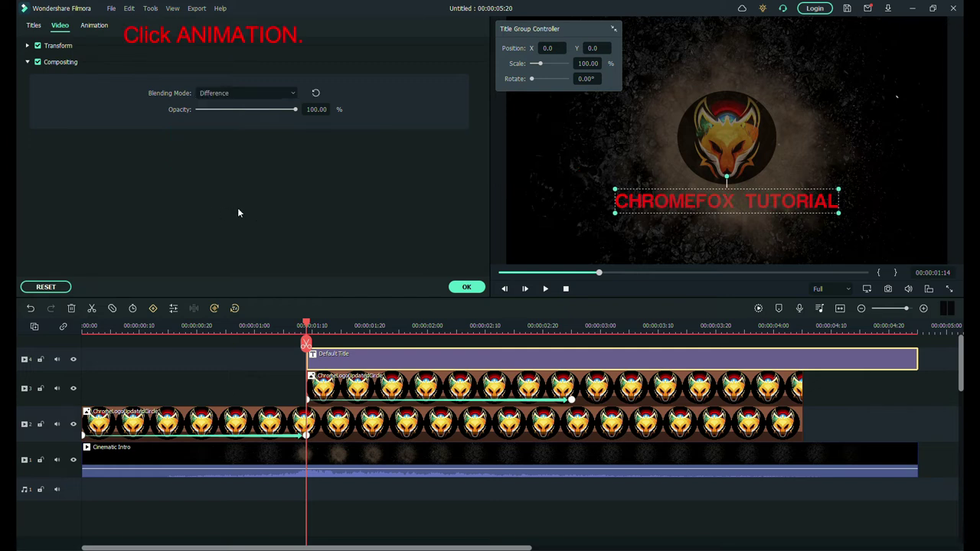
# Keyframe a fade-in on the title: opacity 0% at 00:00:01:14 and opacity reset to 100% at 00:00:03:10, and confirm the settings
pyautogui.click(95, 25)
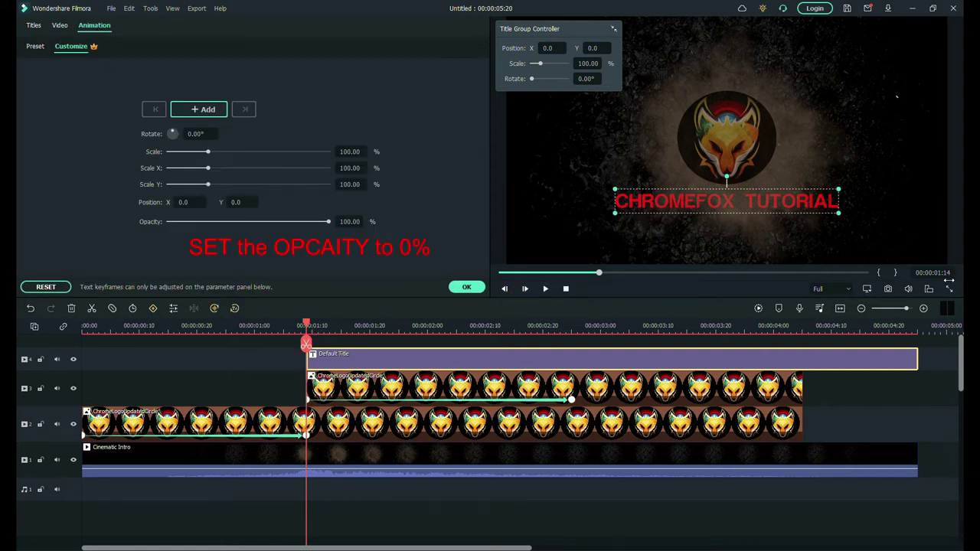
pyautogui.moveTo(321, 221); pyautogui.dragTo(192, 221)
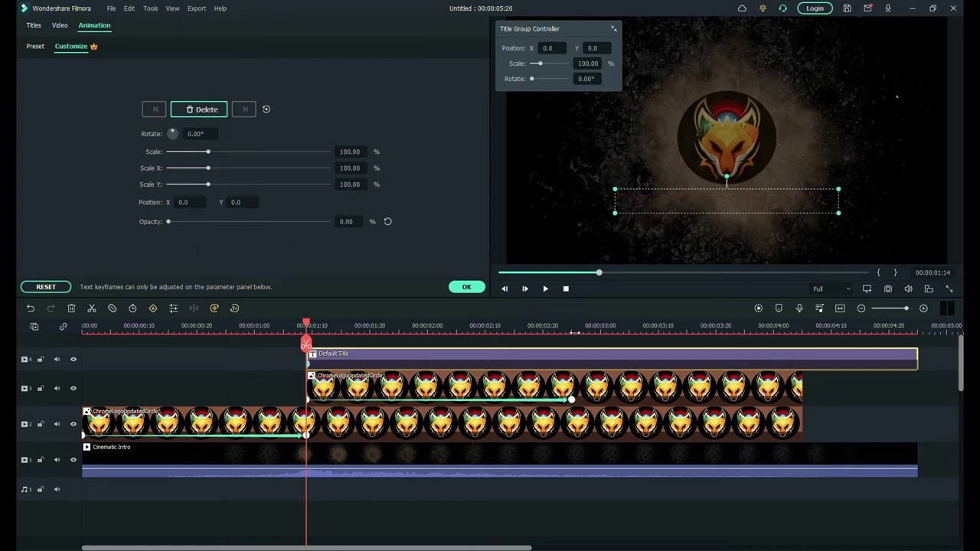
pyautogui.click(573, 327)
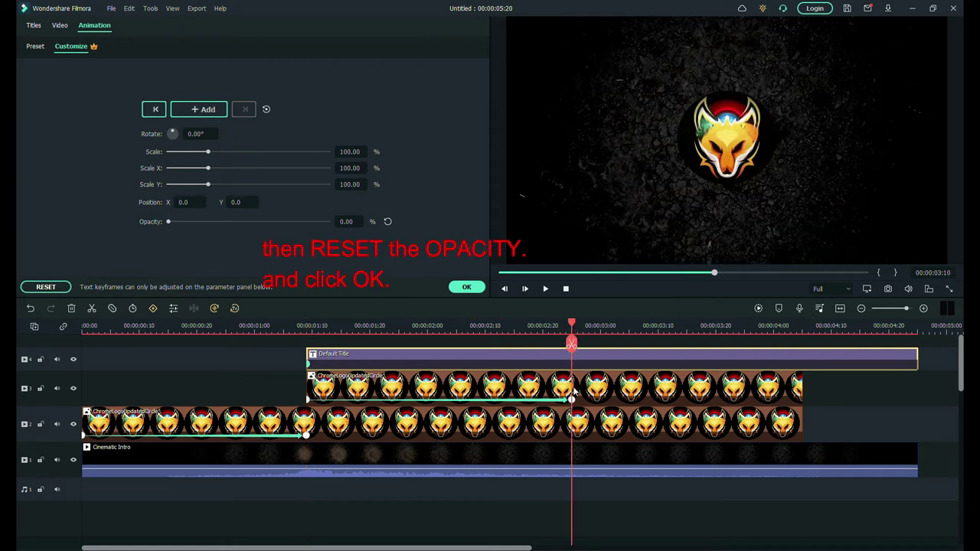
pyautogui.click(387, 222)
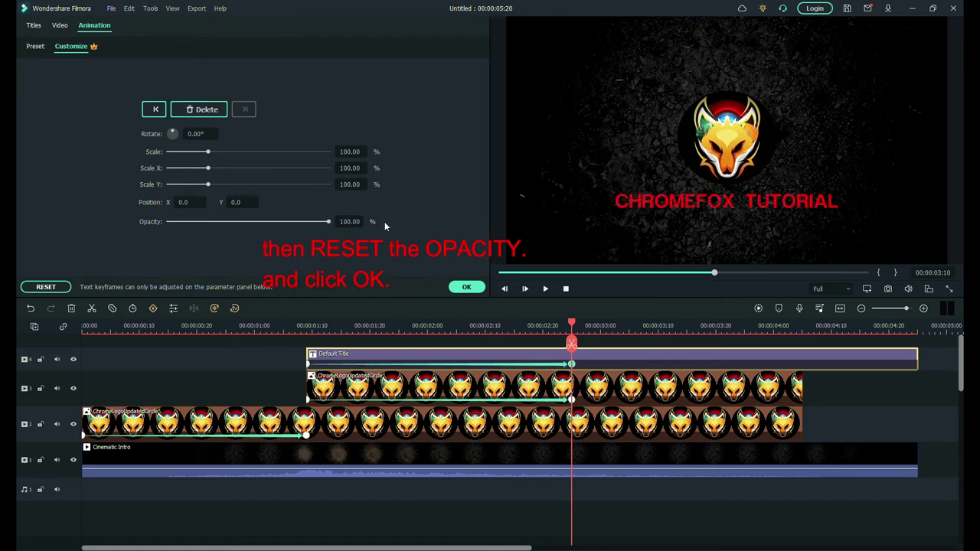
pyautogui.click(467, 288)
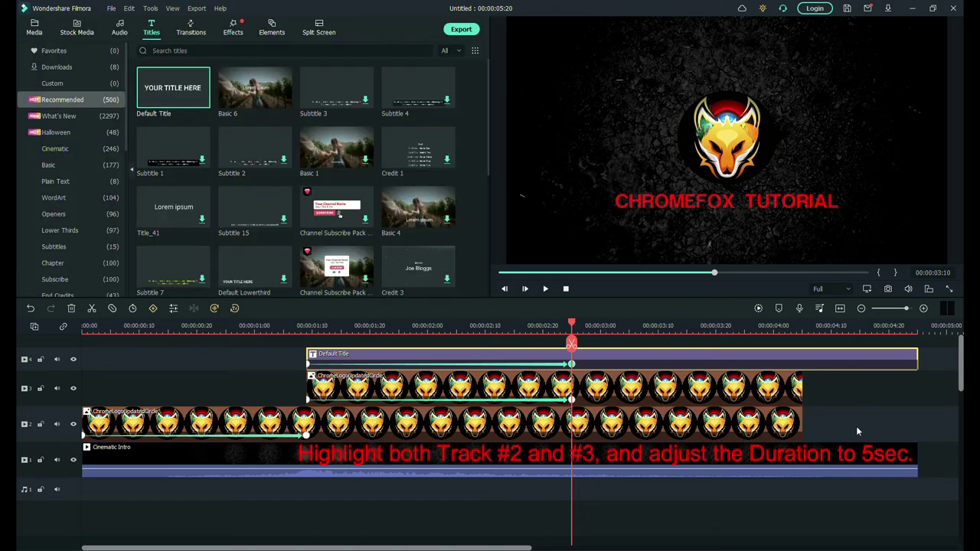
# Extend the track 2 and track 3 logos to the background clip's end, and split the track 3 logo at 00:00:04:00
pyautogui.moveTo(839, 422); pyautogui.dragTo(921, 401)
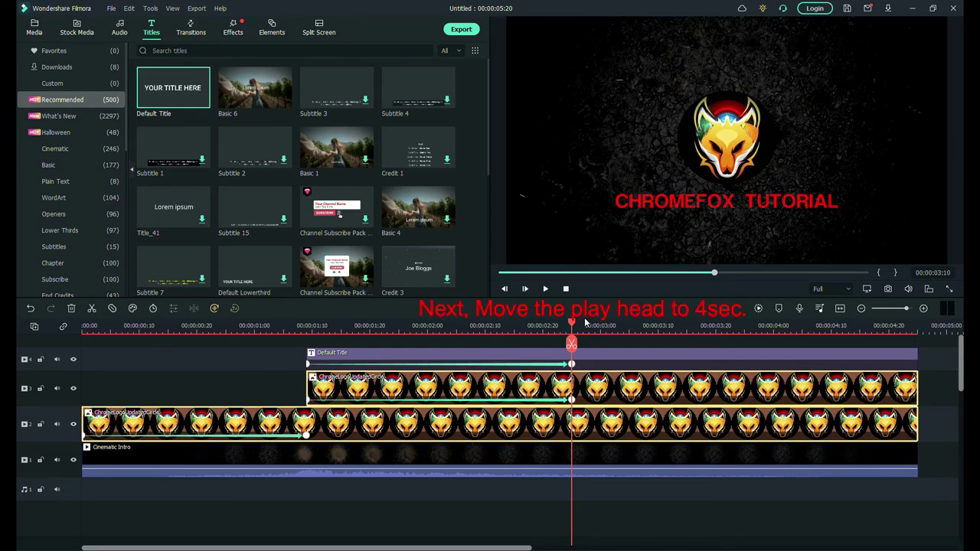
pyautogui.moveTo(573, 326); pyautogui.dragTo(661, 331)
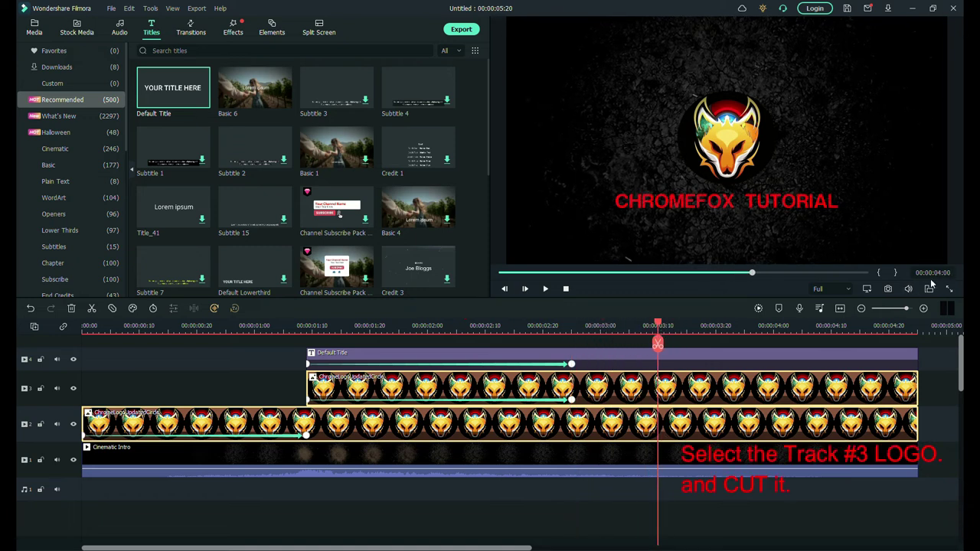
pyautogui.click(727, 386)
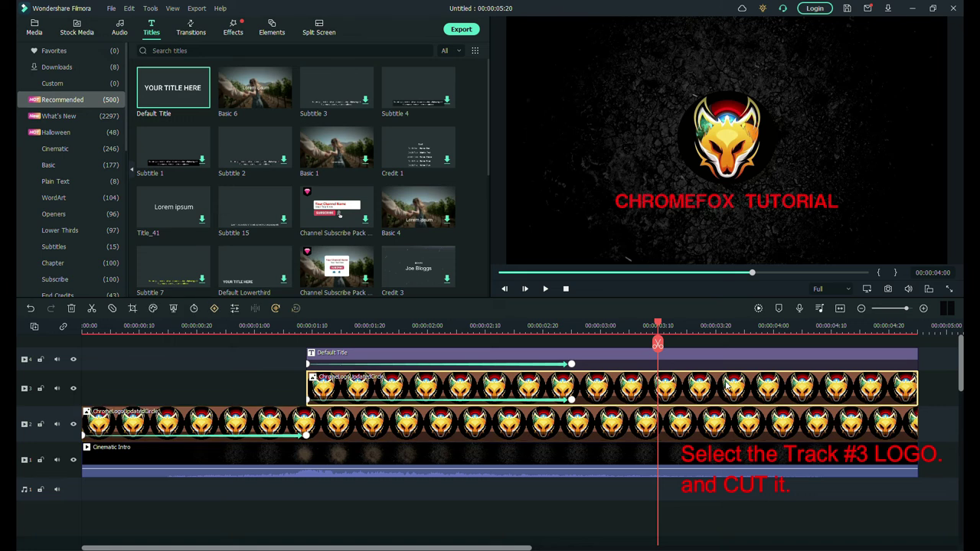
pyautogui.click(659, 345)
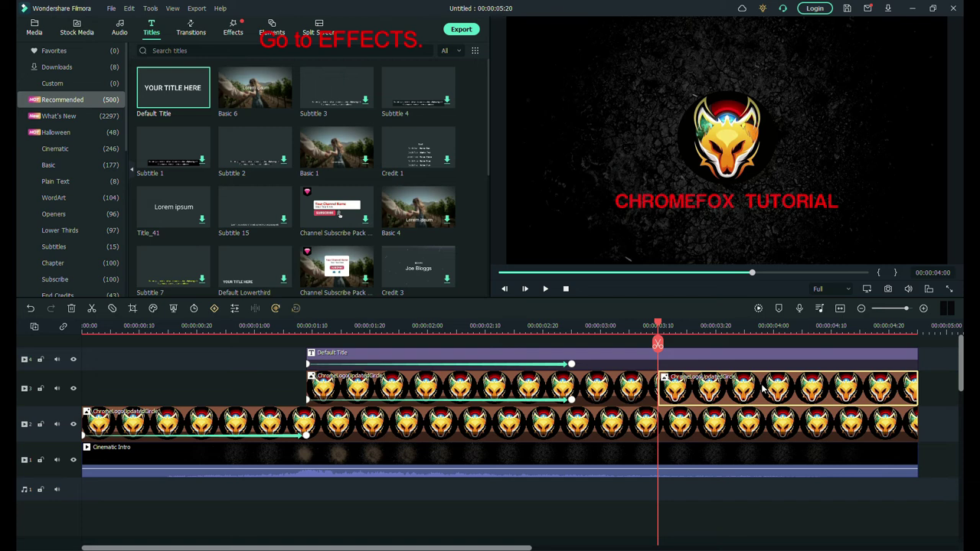
# Search the effects for "glitch" and apply Glitch Dispersion to the second part of the track 3 logo
pyautogui.click(233, 28)
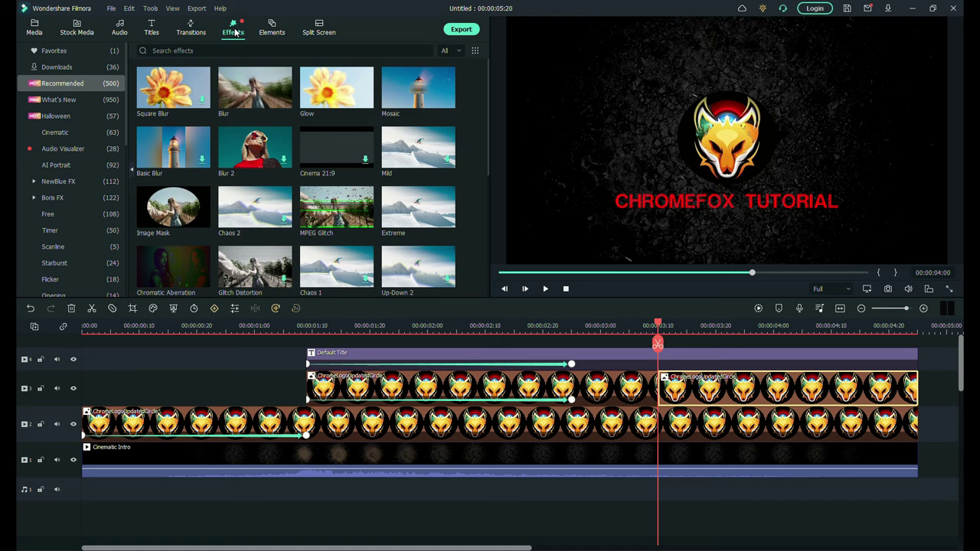
pyautogui.click(234, 51)
pyautogui.write('GLIT')
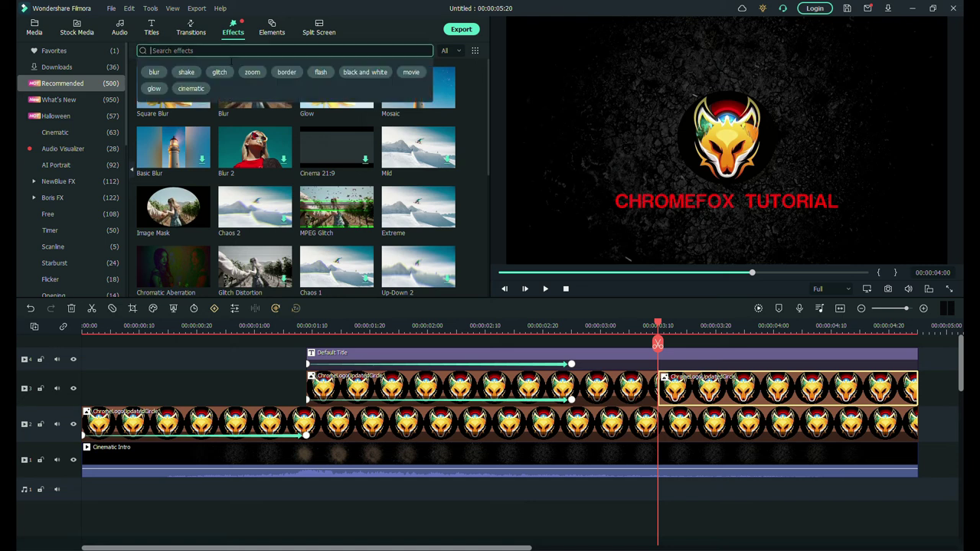
pyautogui.write('C')
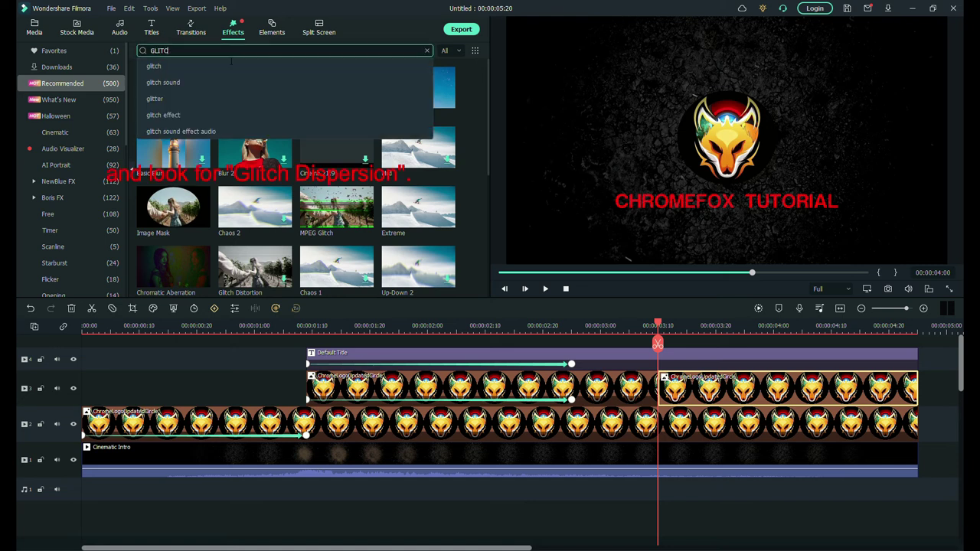
pyautogui.click(189, 59)
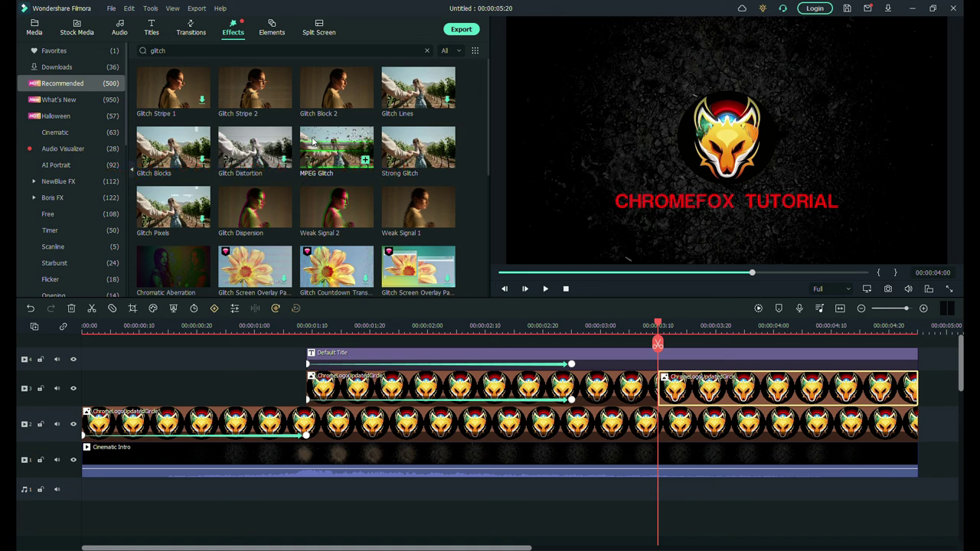
pyautogui.moveTo(250, 204); pyautogui.dragTo(682, 391)
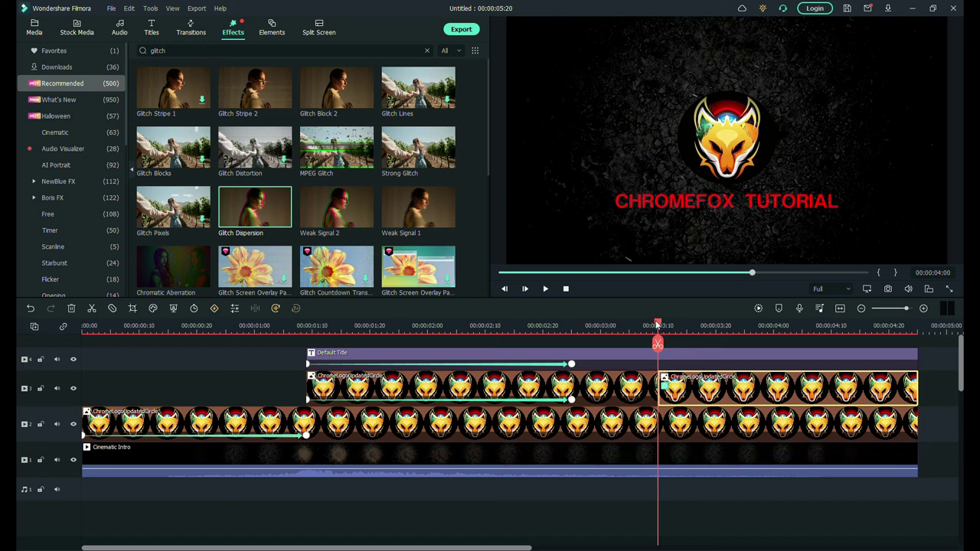
# Play the finished intro from the start of the timeline
pyautogui.click(494, 273)
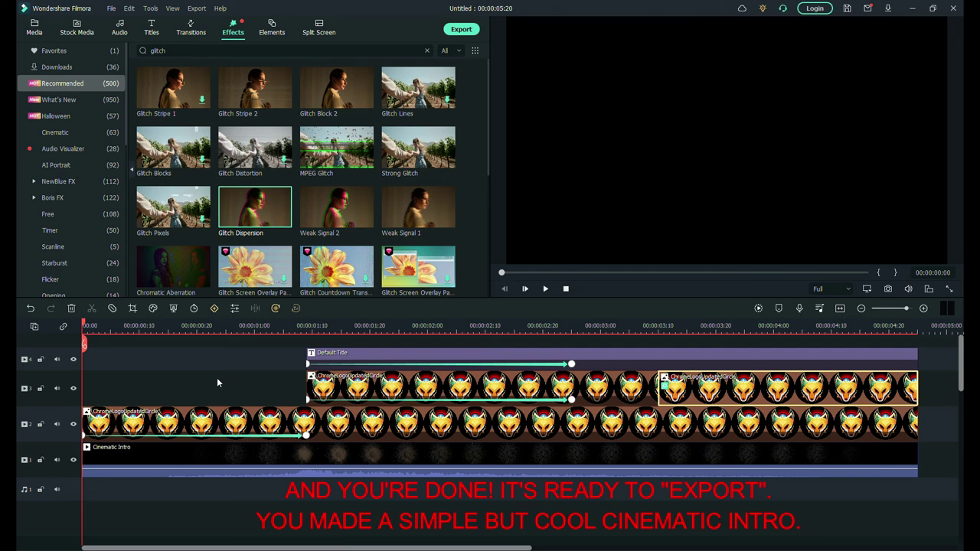
pyautogui.press('space')
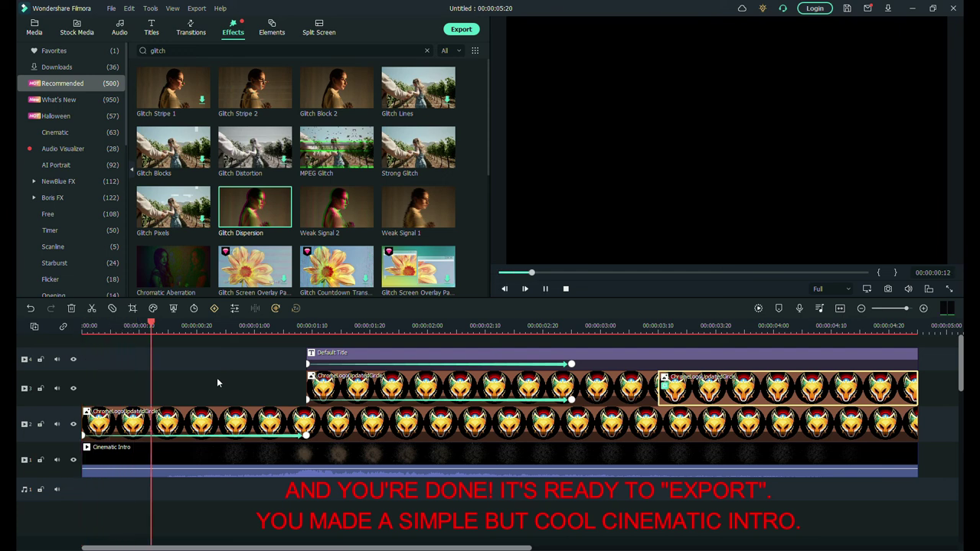